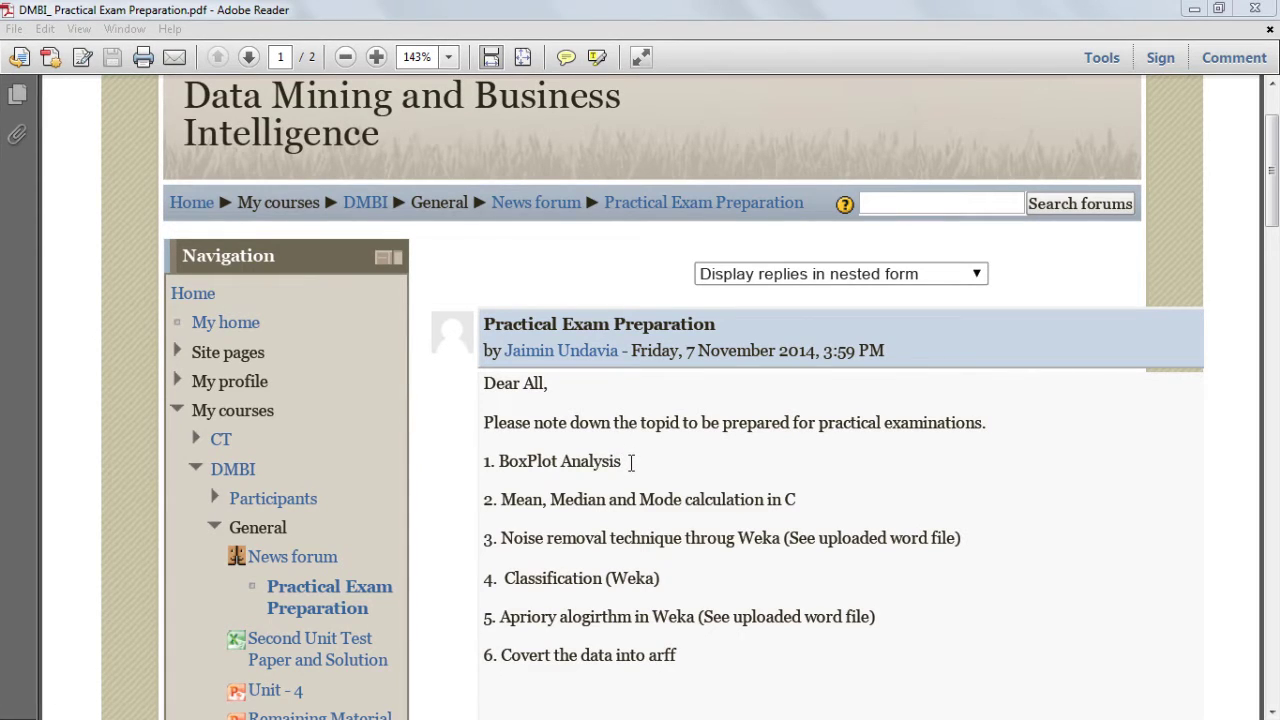
- Highlight the 'BoxPlot Analysis' topic in the PDF and switch to the Excel workbook dm1
{"action": "left_click_drag", "start_coordinate": [631, 462], "coordinate": [498, 461]}
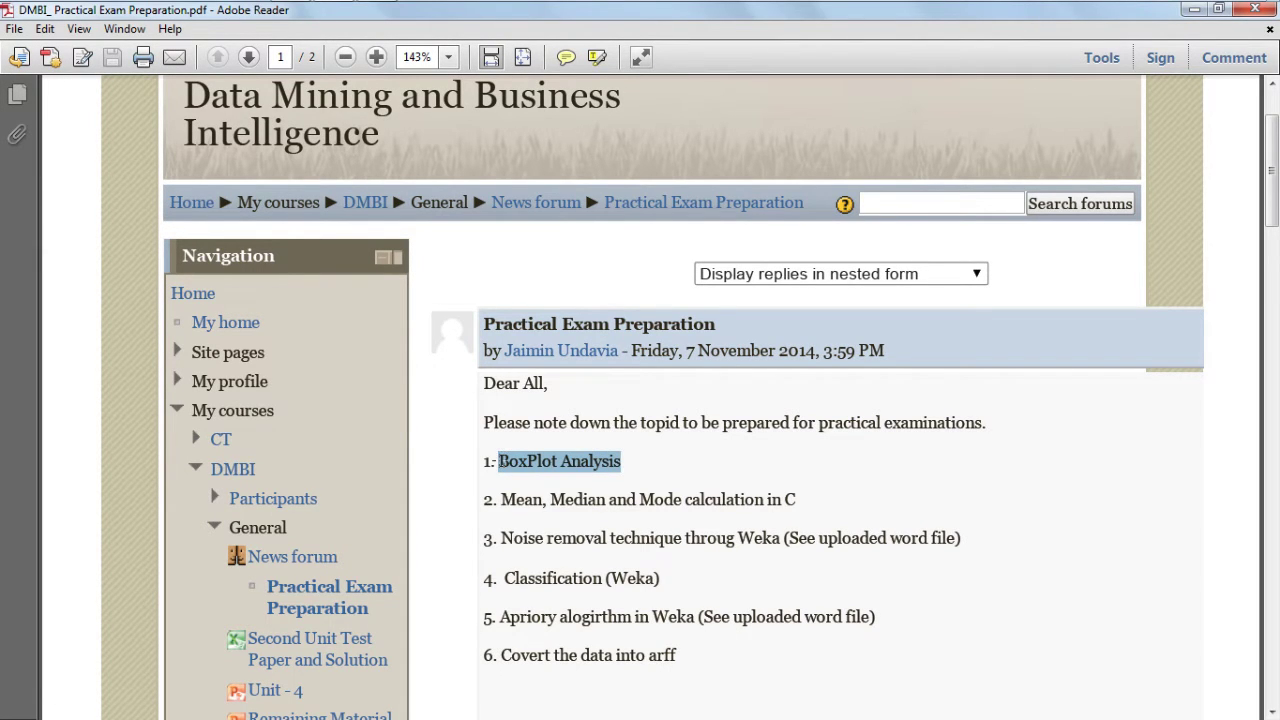
{"action": "key", "text": "alt+Tab"}
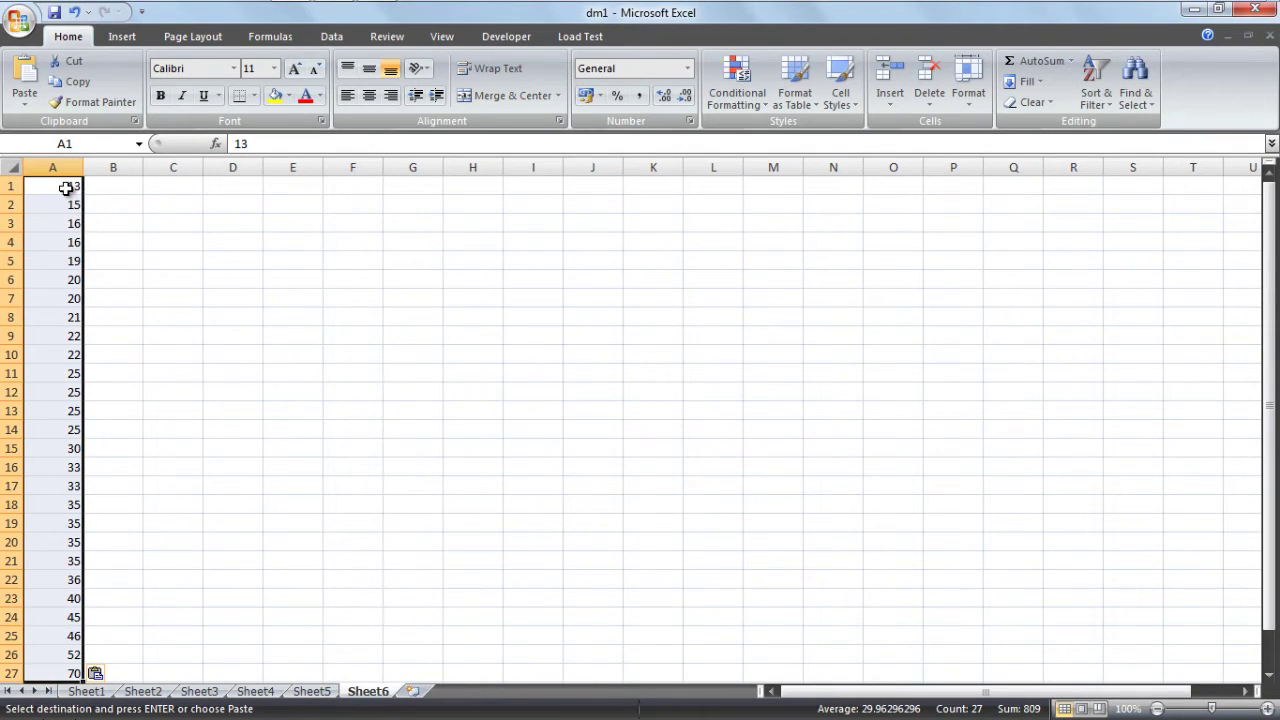
- Check the 27 values from 13 to 70 in A1:A27 and select A29 below them
{"action": "left_click", "coordinate": [65, 187]}
{"action": "left_click", "coordinate": [65, 205]}
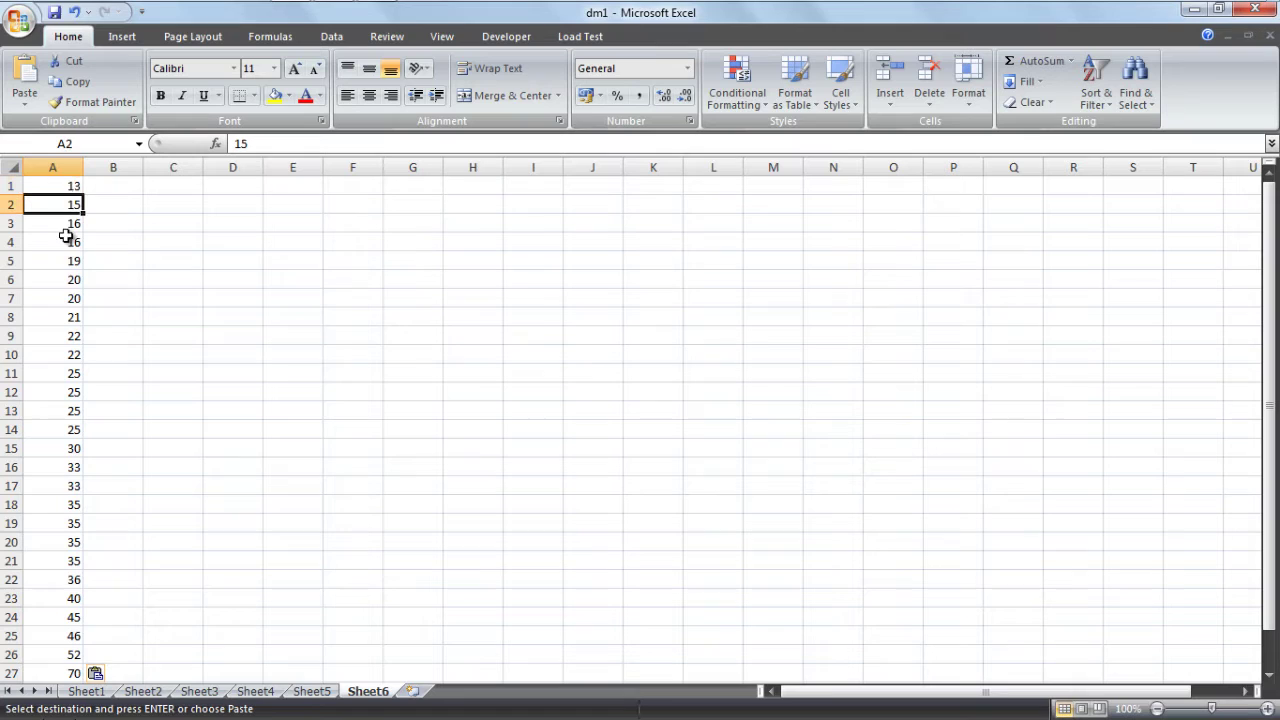
{"action": "left_click", "coordinate": [106, 185]}
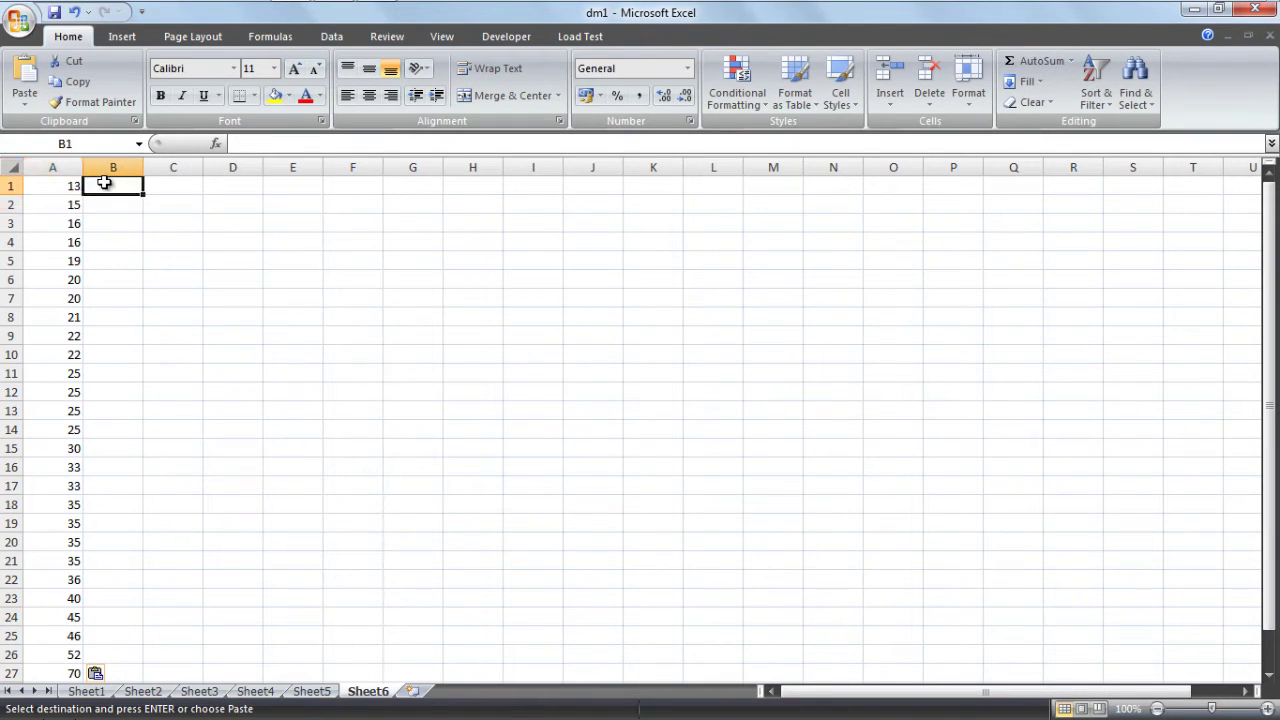
{"action": "left_click", "coordinate": [65, 185]}
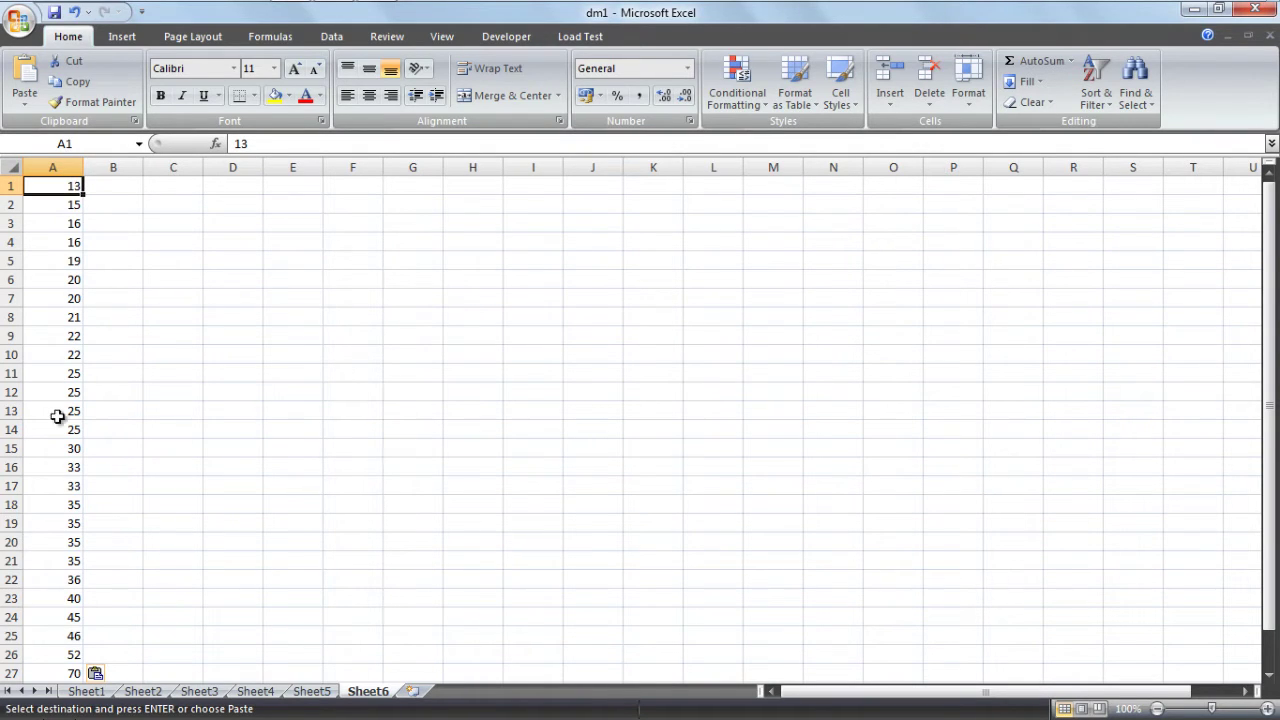
{"action": "left_click", "coordinate": [60, 673]}
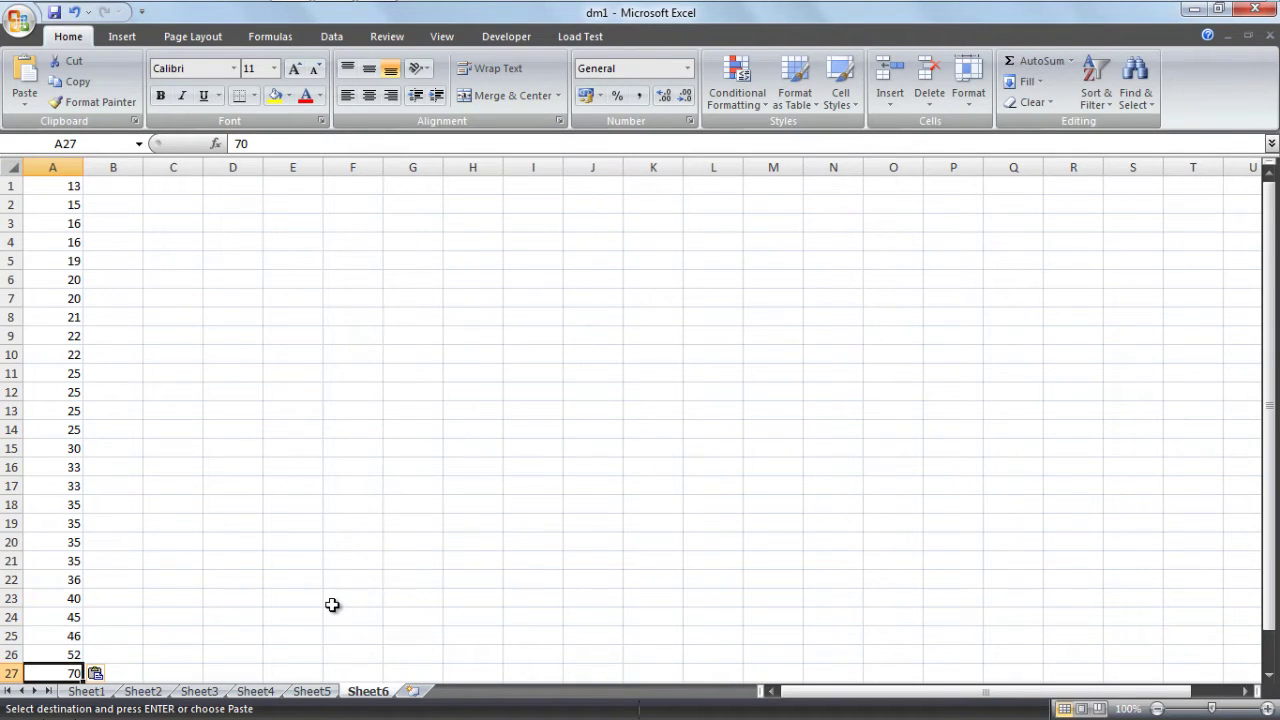
{"action": "scroll", "coordinate": [332, 605], "scroll_direction": "down", "scroll_amount": 3}
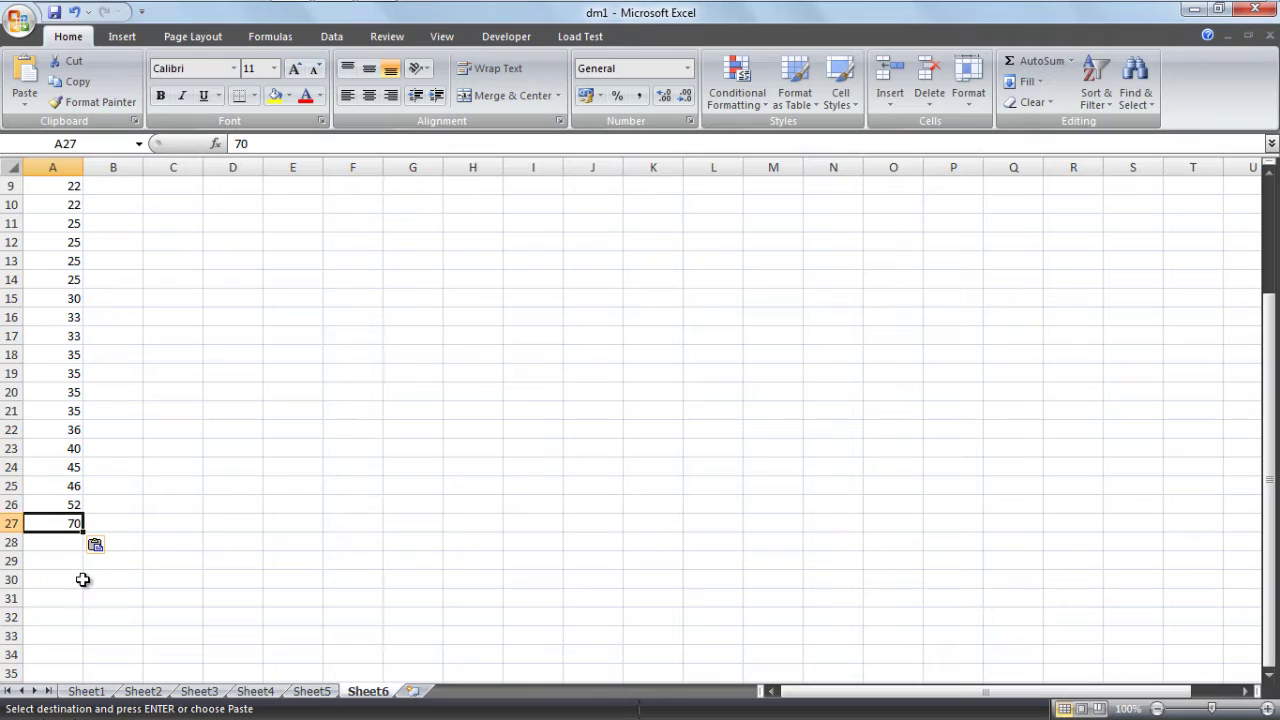
{"action": "left_click", "coordinate": [67, 566]}
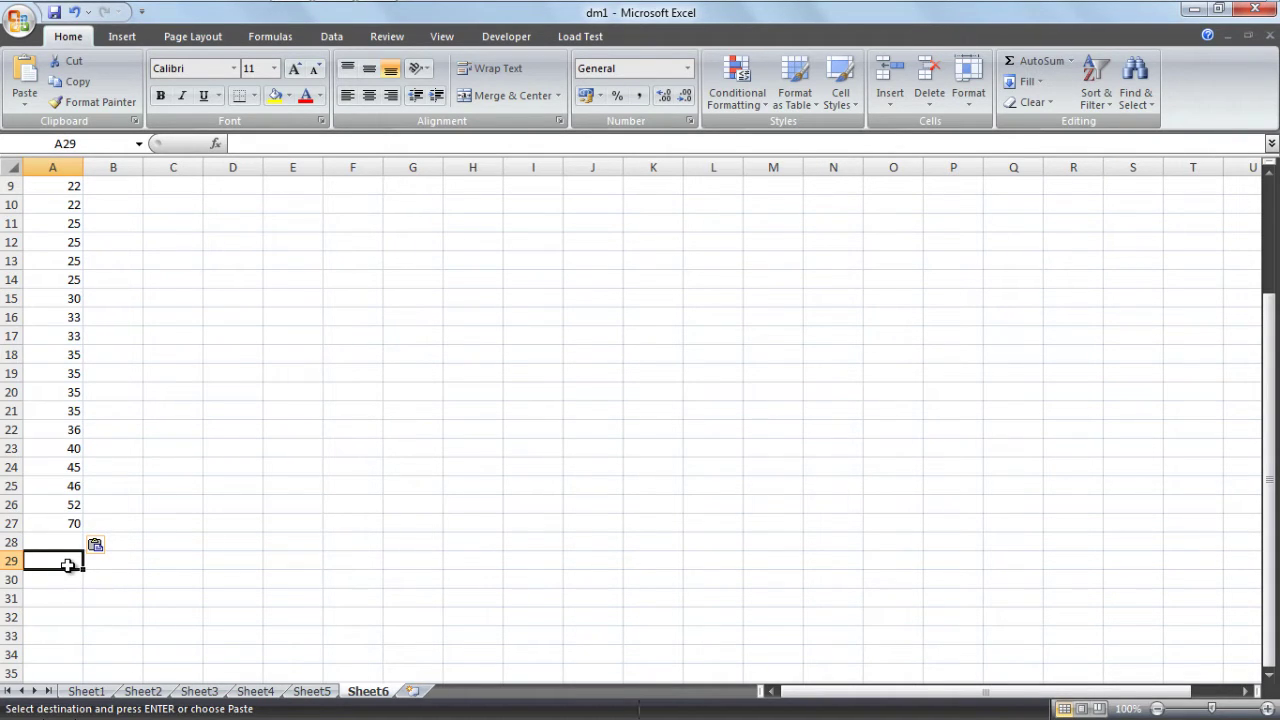
- Label cells A29:A31 as q1, q2 and q3
{"action": "type", "text": "q1"}
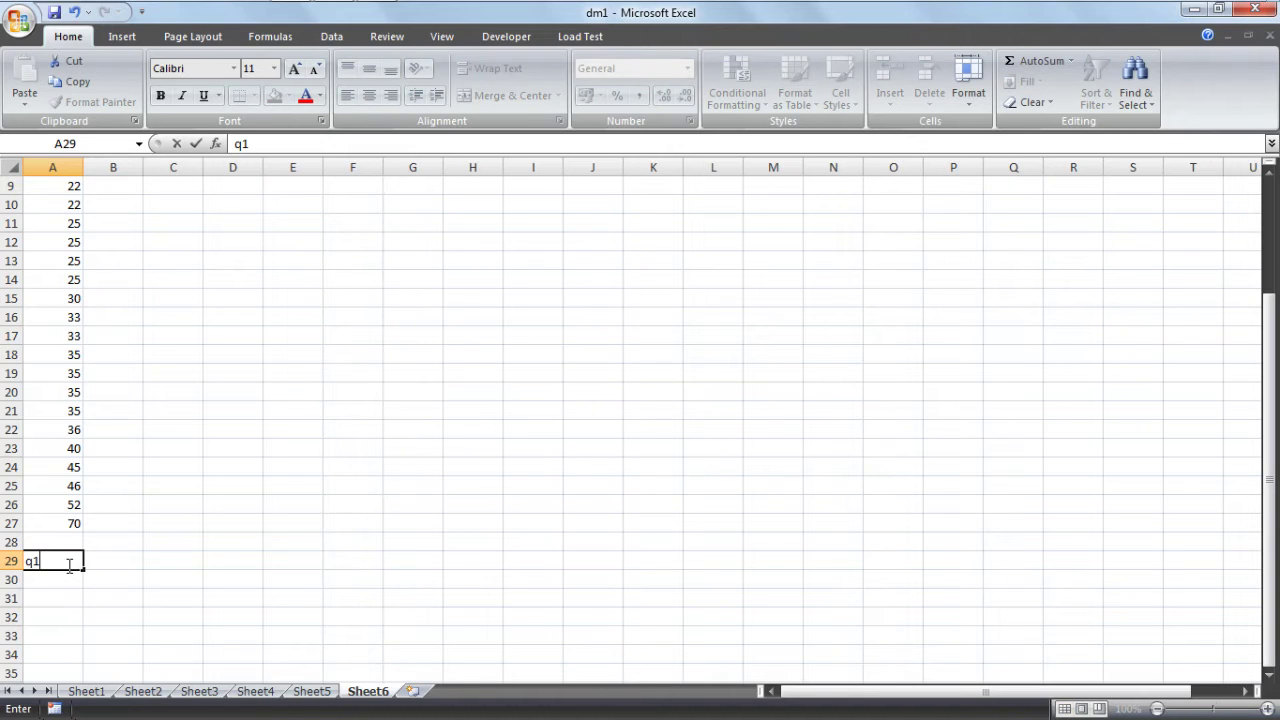
{"action": "key", "text": "Return"}
{"action": "type", "text": "q2"}
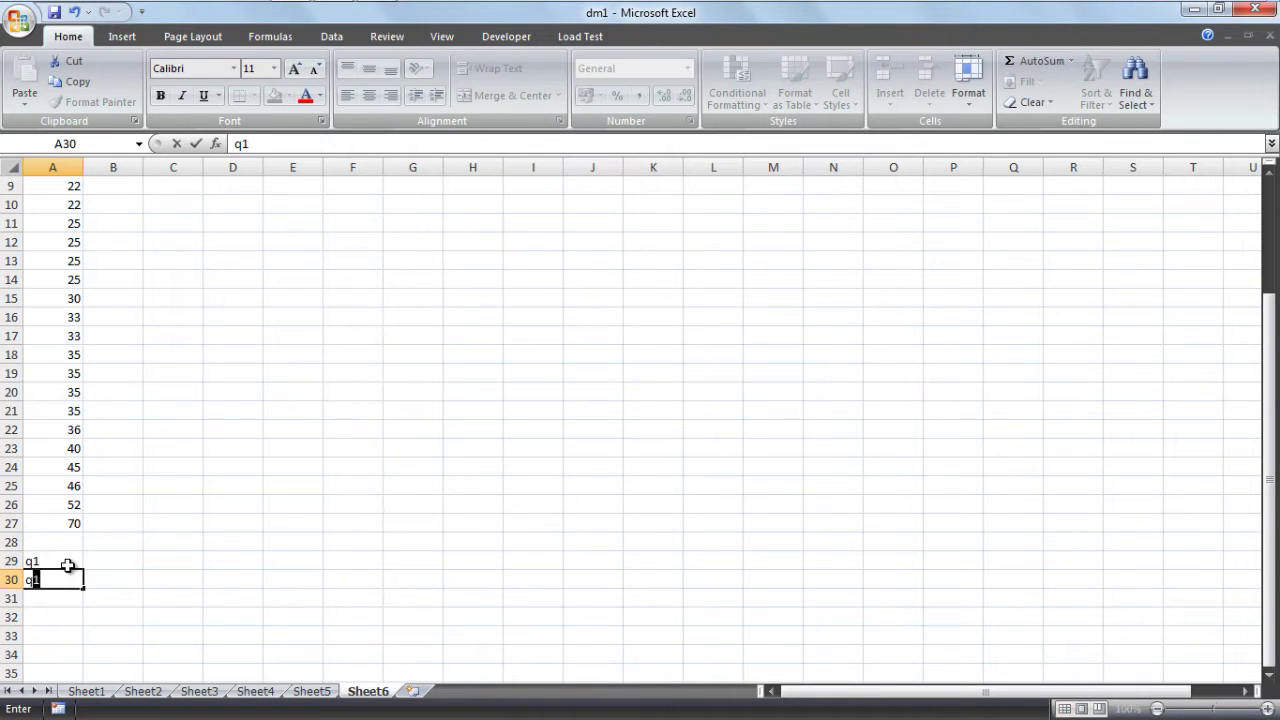
{"action": "key", "text": "Return"}
{"action": "type", "text": "q3"}
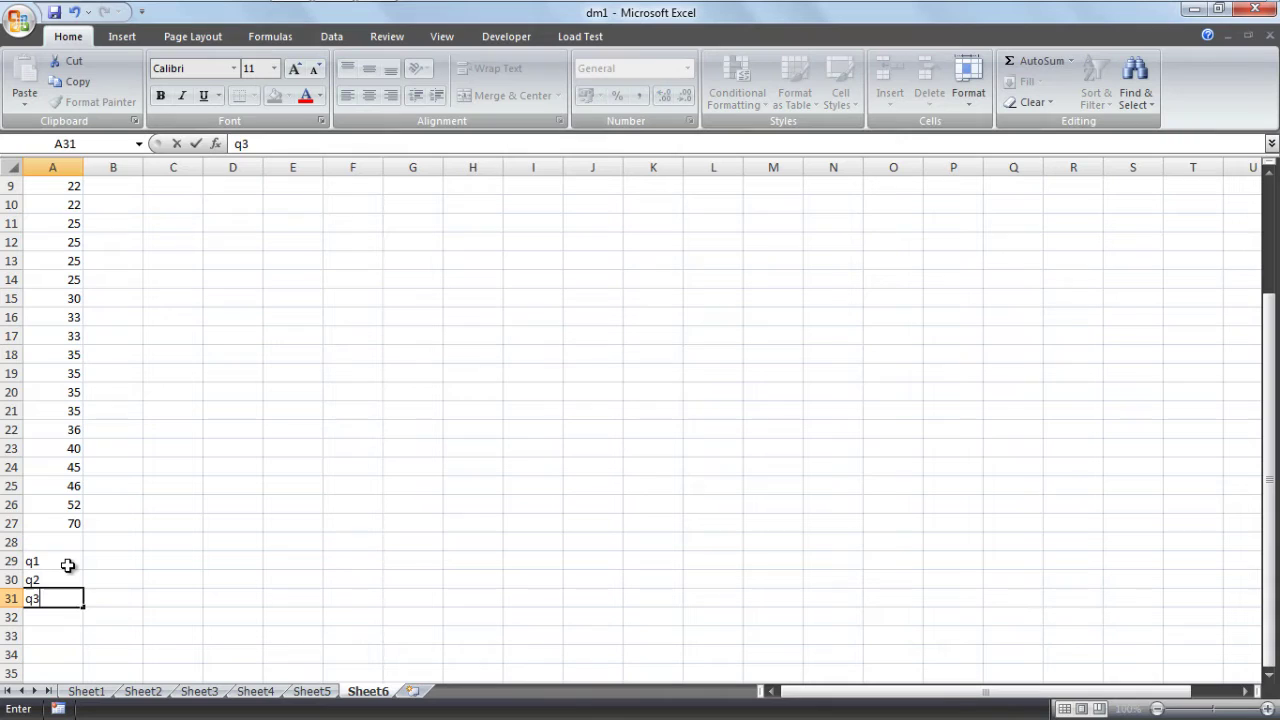
{"action": "key", "text": "Tab"}
{"action": "key", "text": "Tab"}
- Enter =QUARTILE(A1:A27,1) in B29, giving the first quartile 20.5
{"action": "key", "text": "Up"}
{"action": "key", "text": "Left"}
{"action": "key", "text": "Up"}
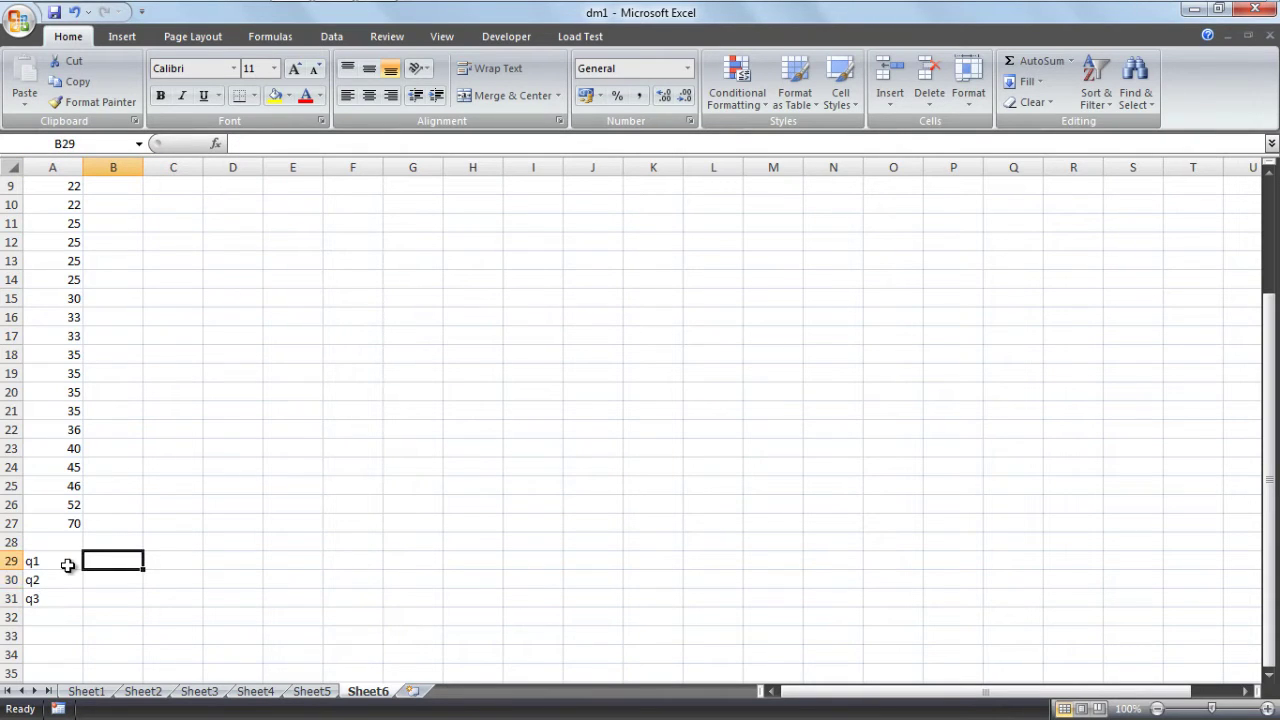
{"action": "type", "text": "="}
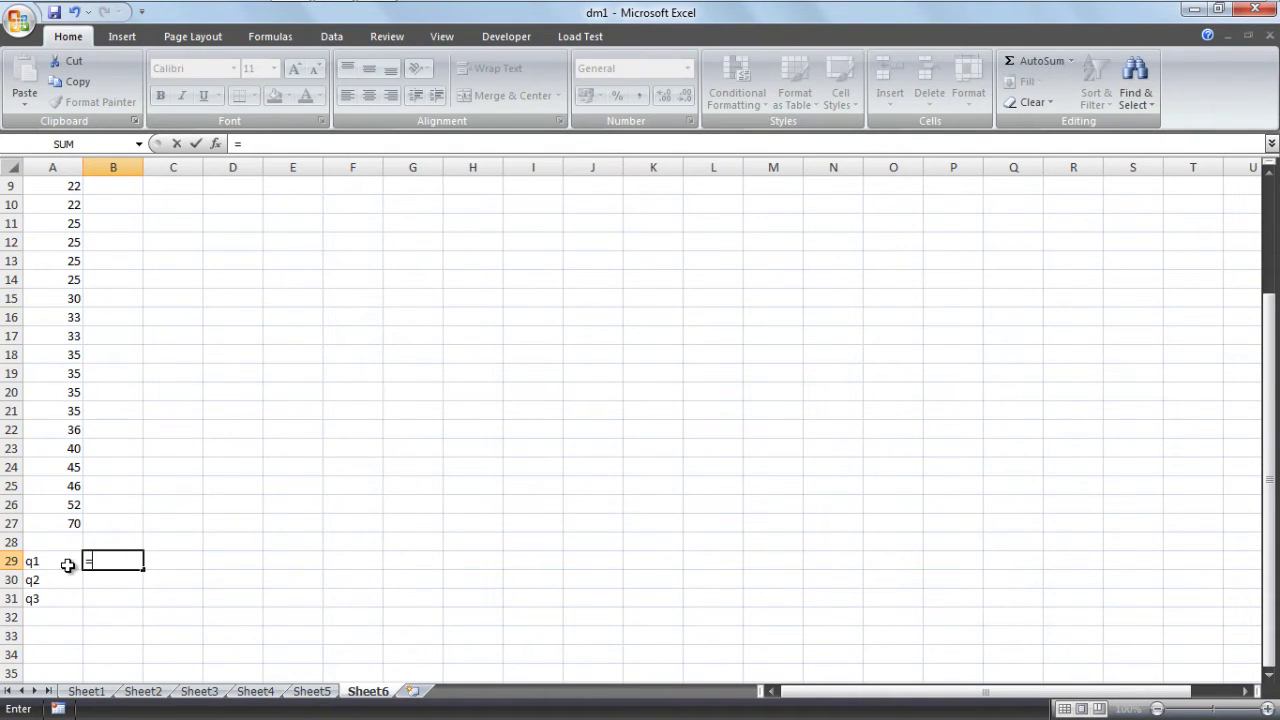
{"action": "type", "text": "q"}
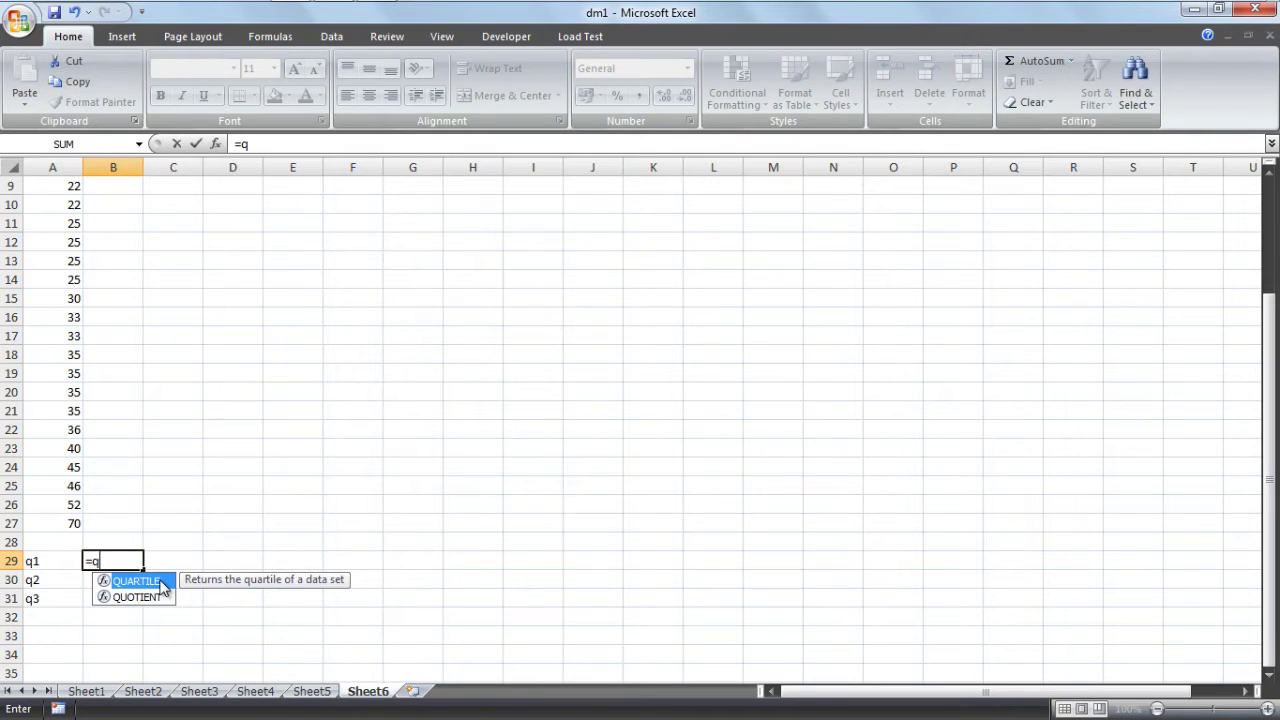
{"action": "double_click", "coordinate": [136, 581]}
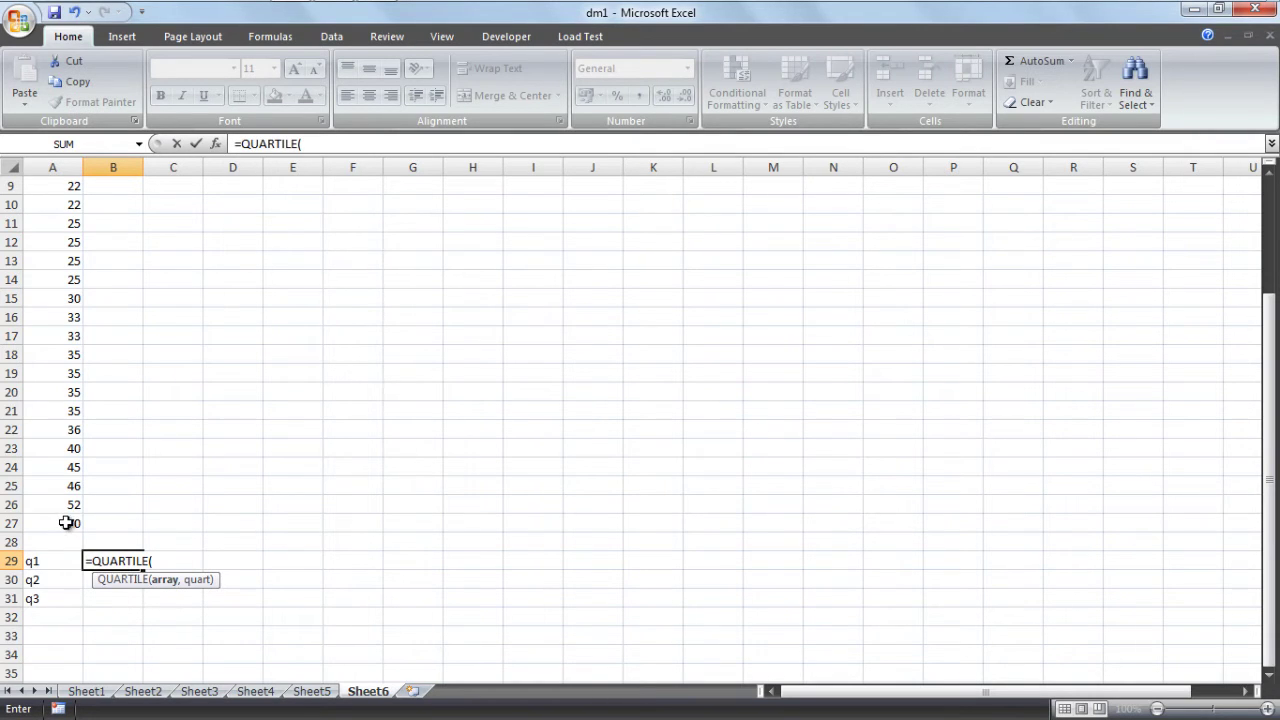
{"action": "left_click_drag", "start_coordinate": [65, 523], "coordinate": [46, 163]}
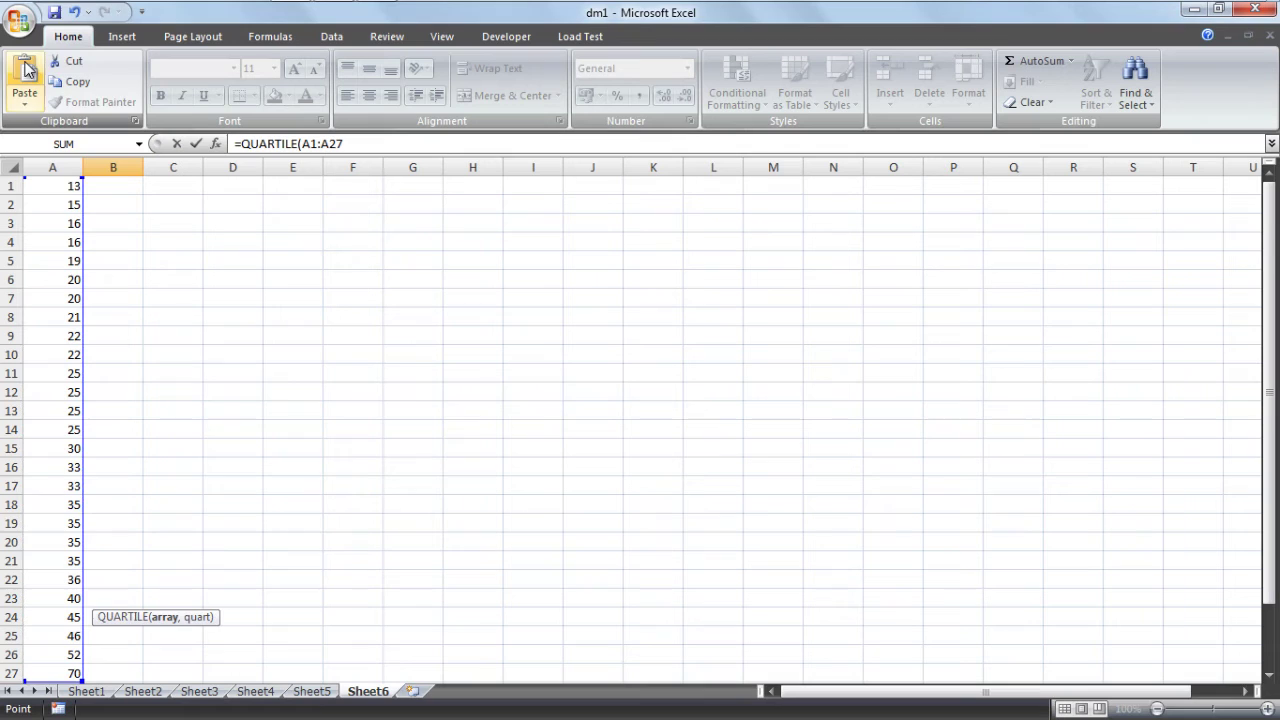
{"action": "scroll", "coordinate": [254, 331], "scroll_direction": "down", "scroll_amount": 5}
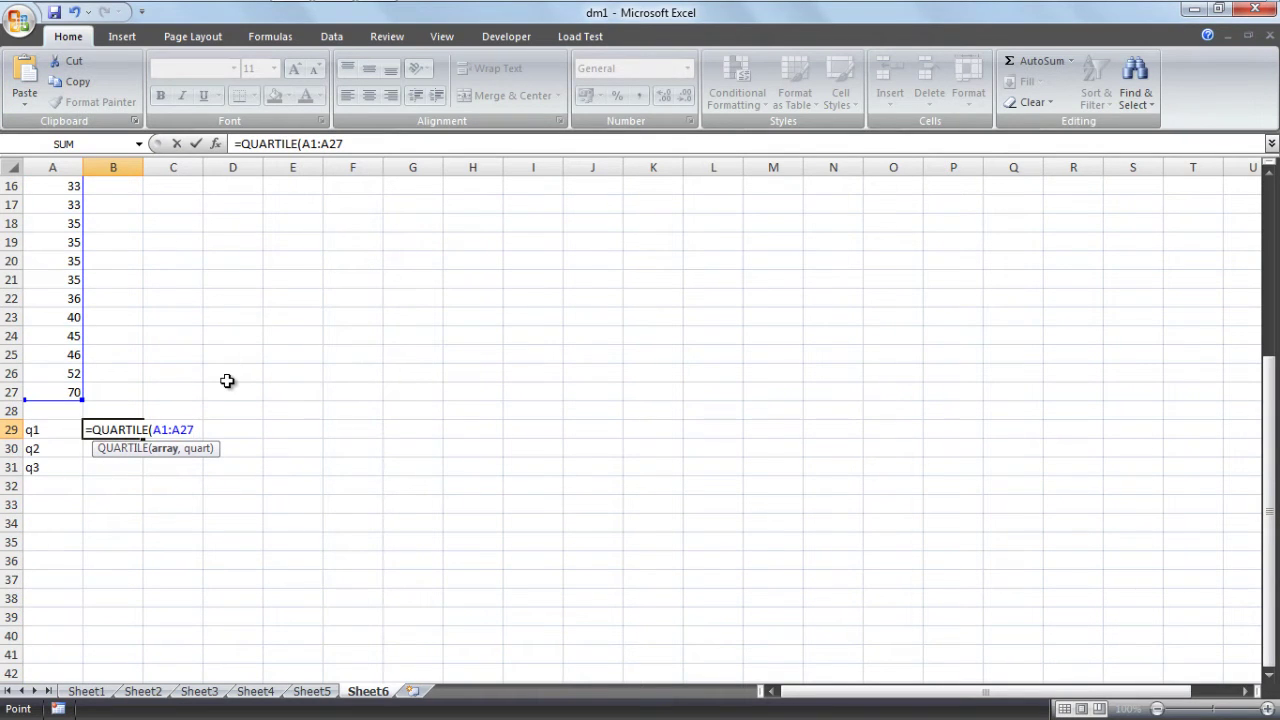
{"action": "type", "text": ",1)"}
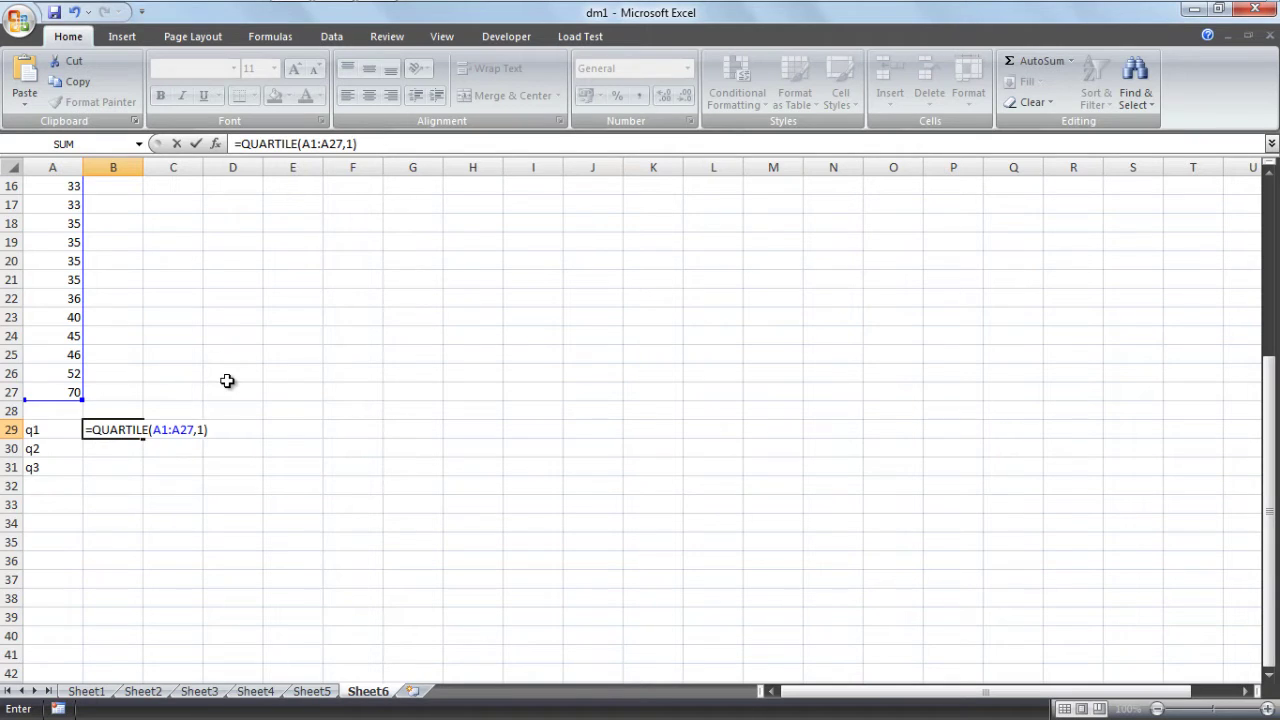
{"action": "key", "text": "Return"}
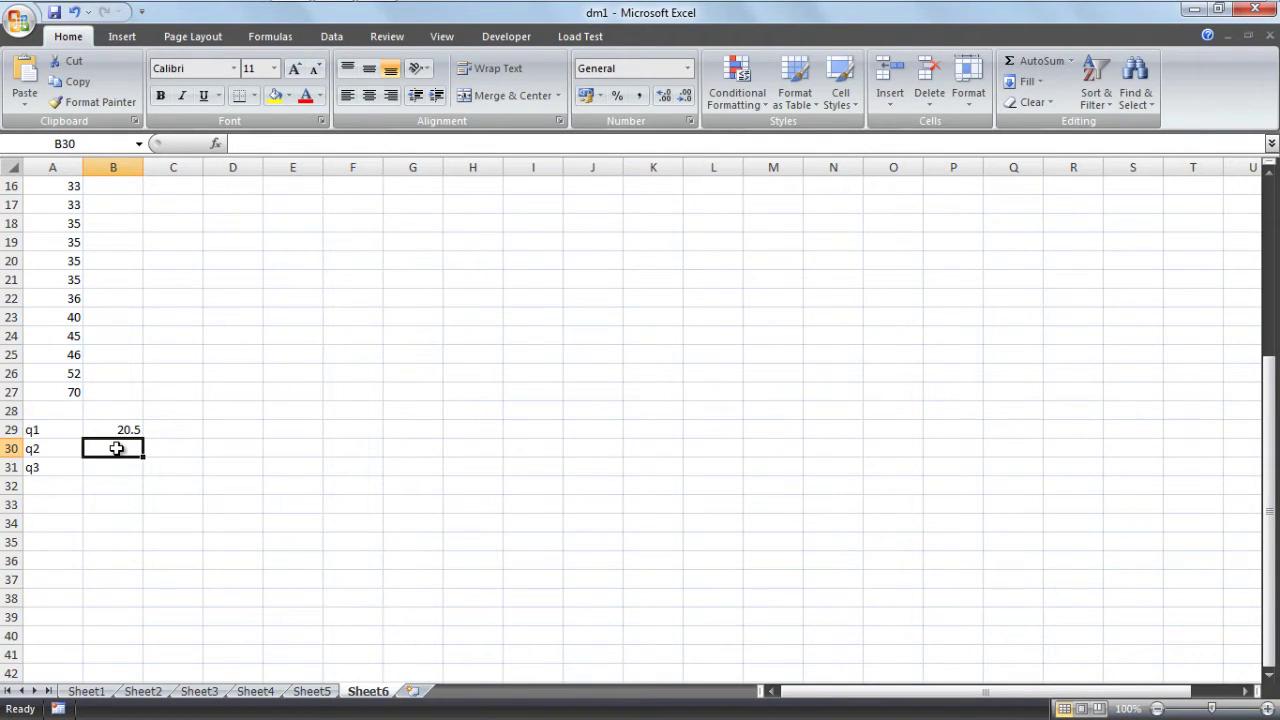
- Enter =QUARTILE(A1:A27,2) in B30, returning the median 25
{"action": "type", "text": "="}
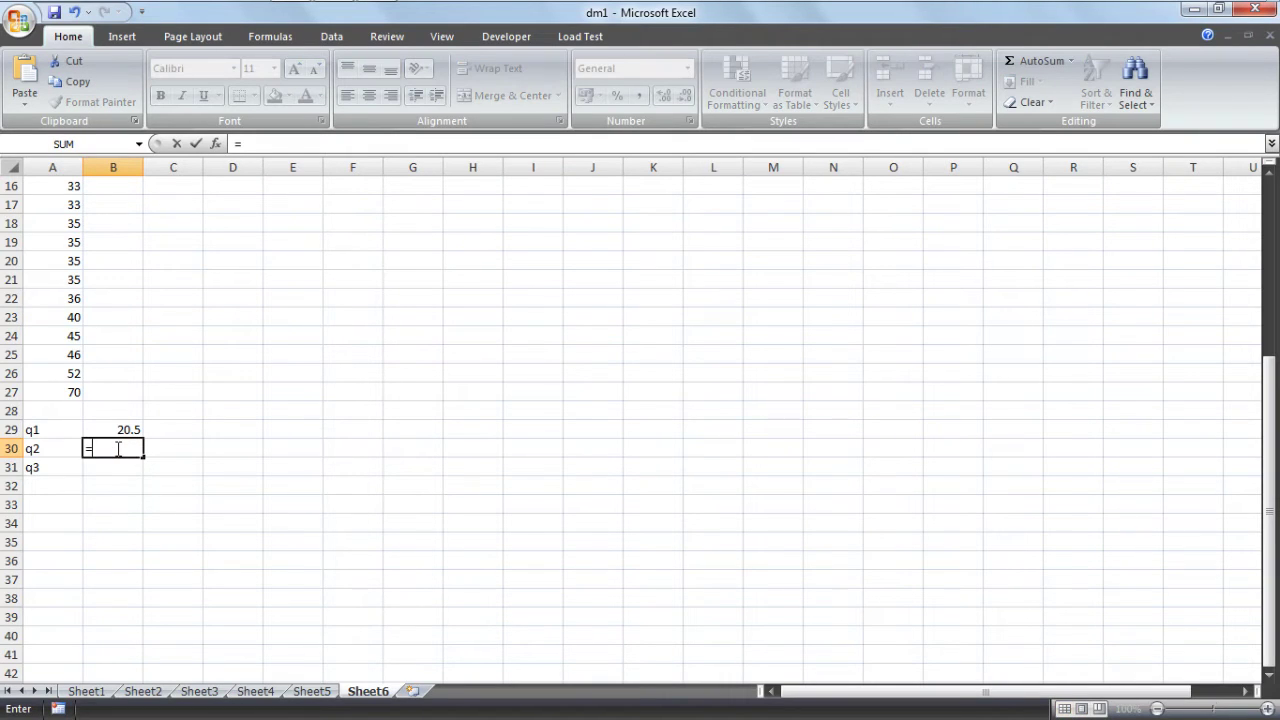
{"action": "type", "text": "Q"}
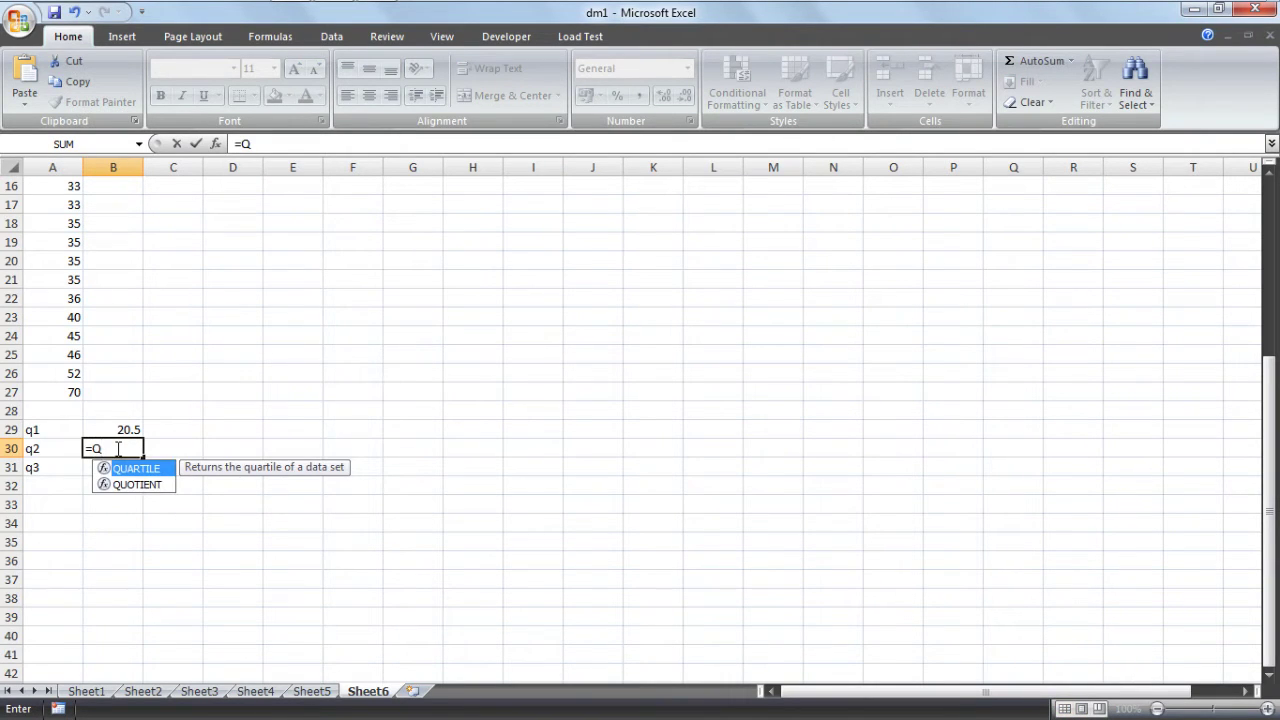
{"action": "double_click", "coordinate": [128, 470]}
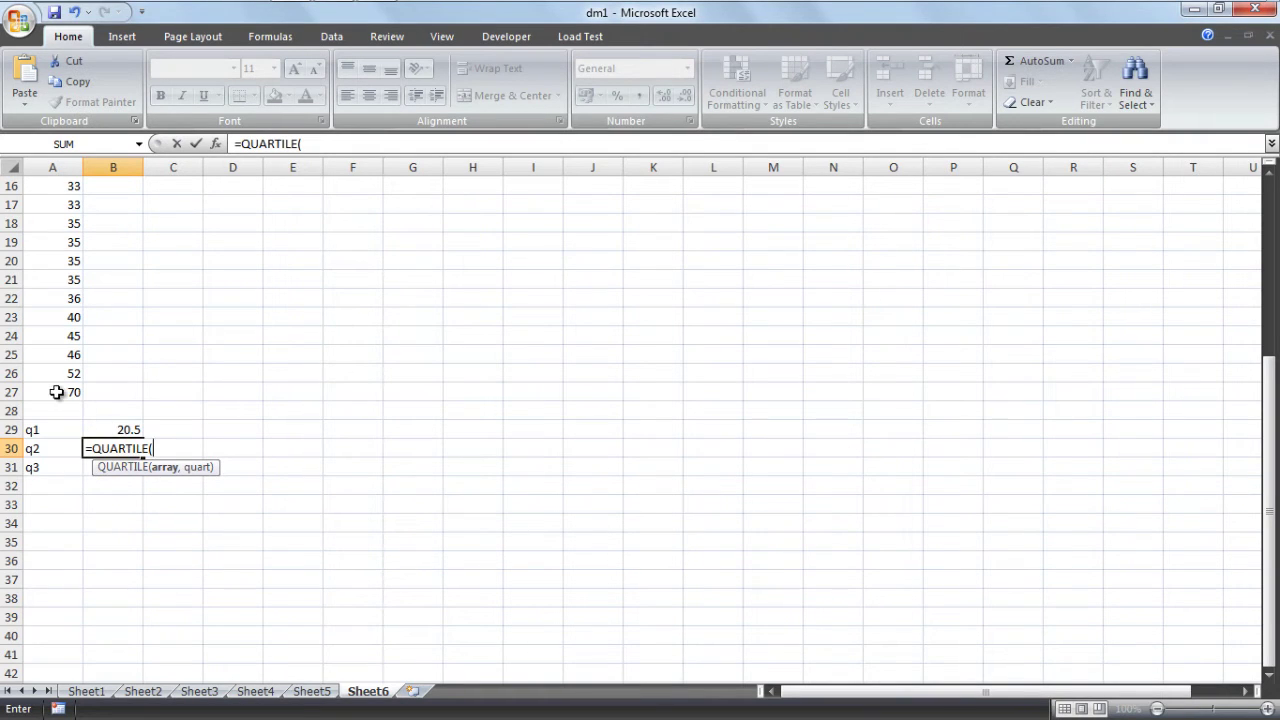
{"action": "left_click_drag", "start_coordinate": [57, 393], "coordinate": [25, 100]}
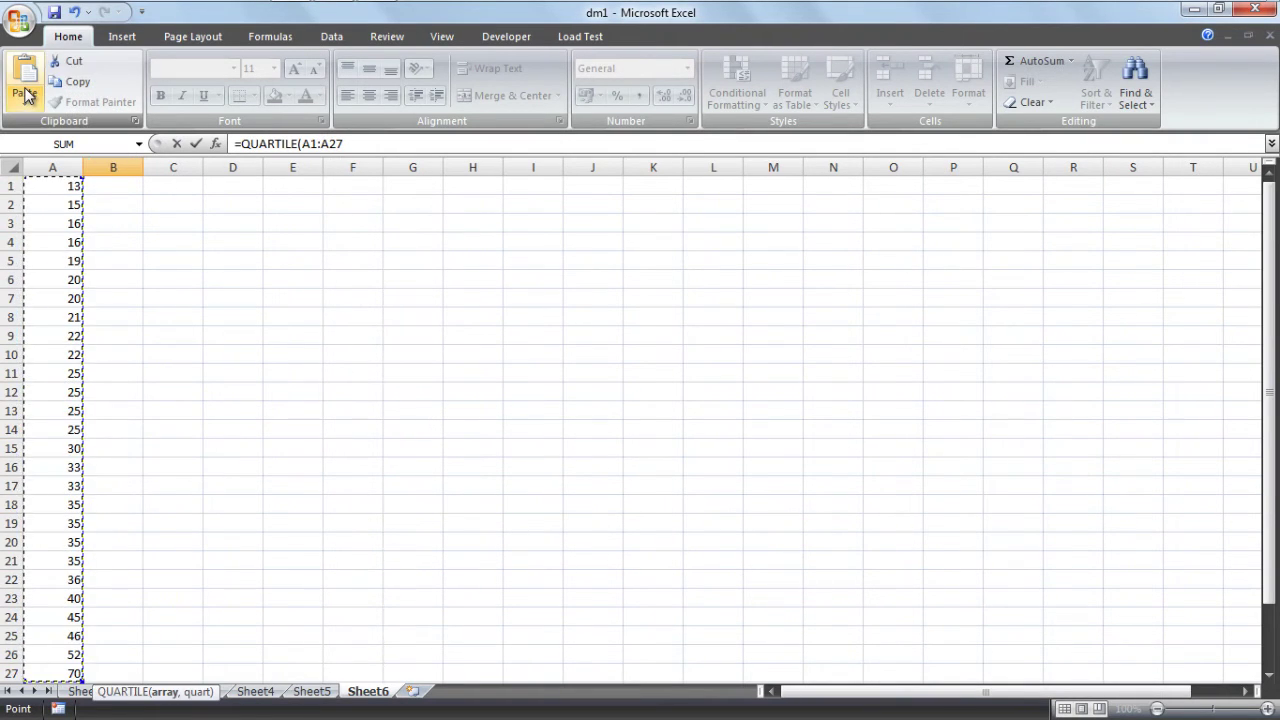
{"action": "left_click", "coordinate": [378, 146]}
{"action": "type", "text": ","}
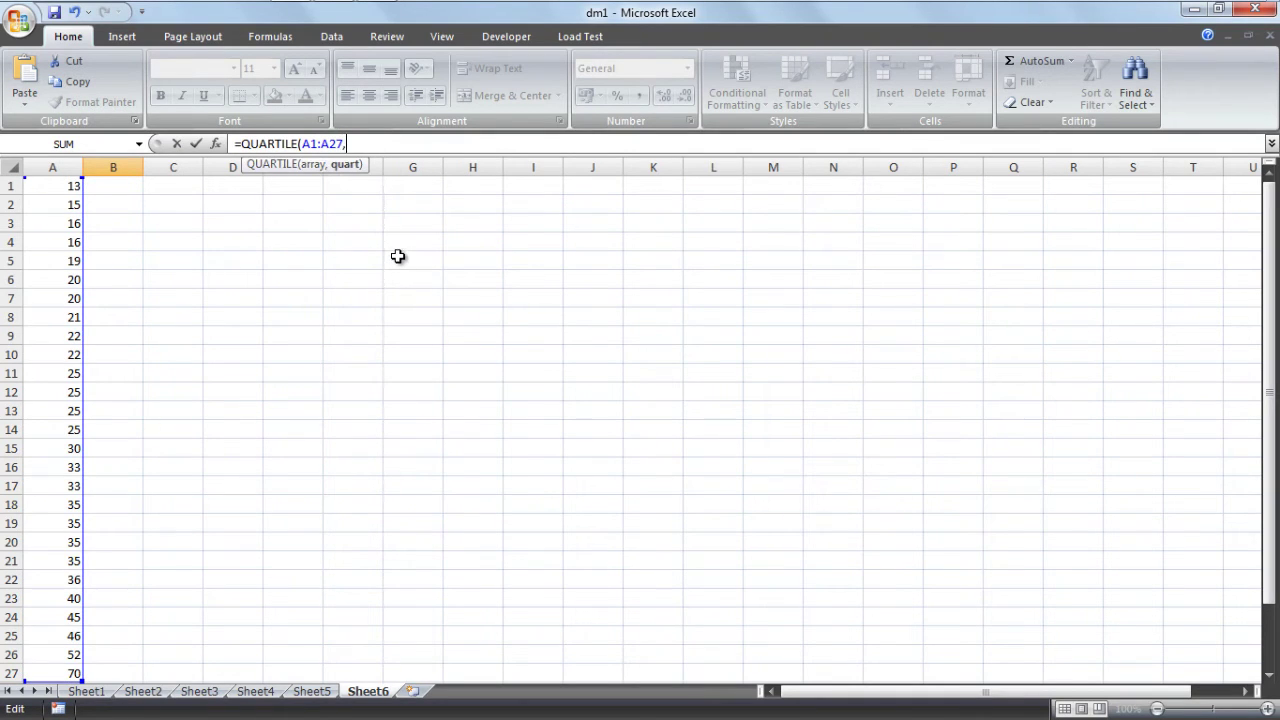
{"action": "type", "text": "2)"}
{"action": "key", "text": "Return"}
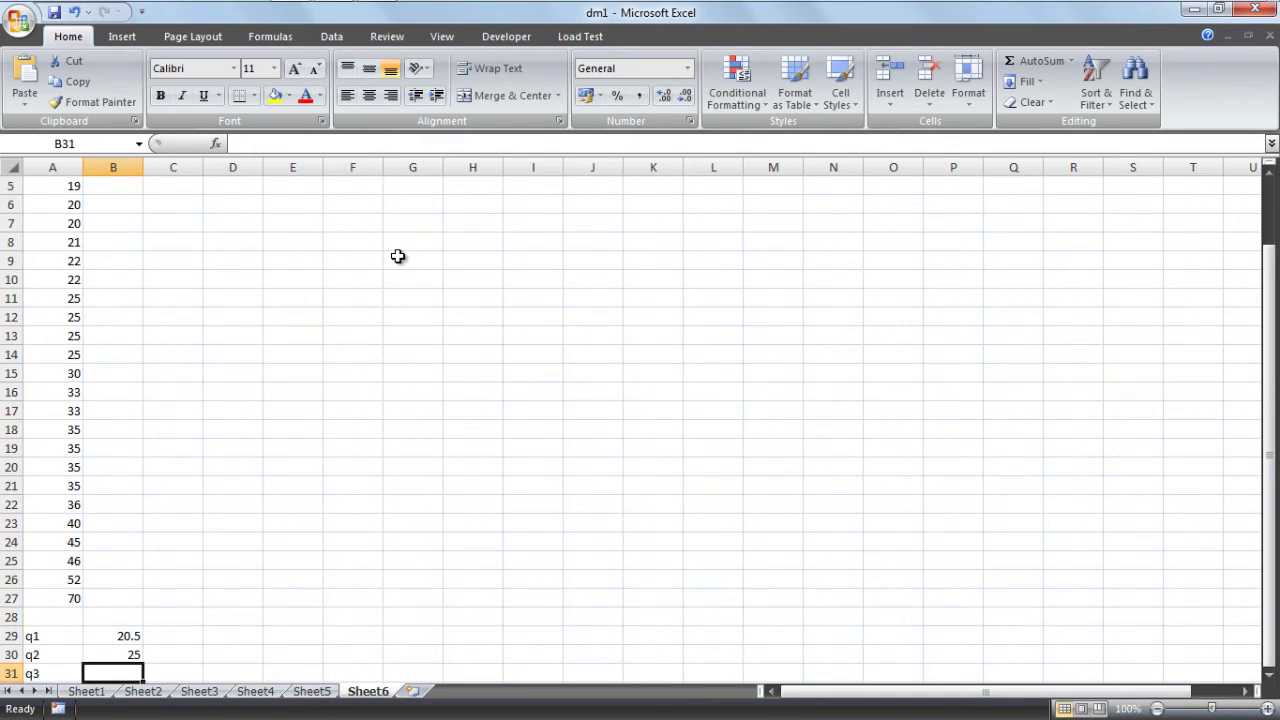
- Enter =QUARTILE(A1:A27,3) in B31, returning the third quartile 35
{"action": "type", "text": "=q"}
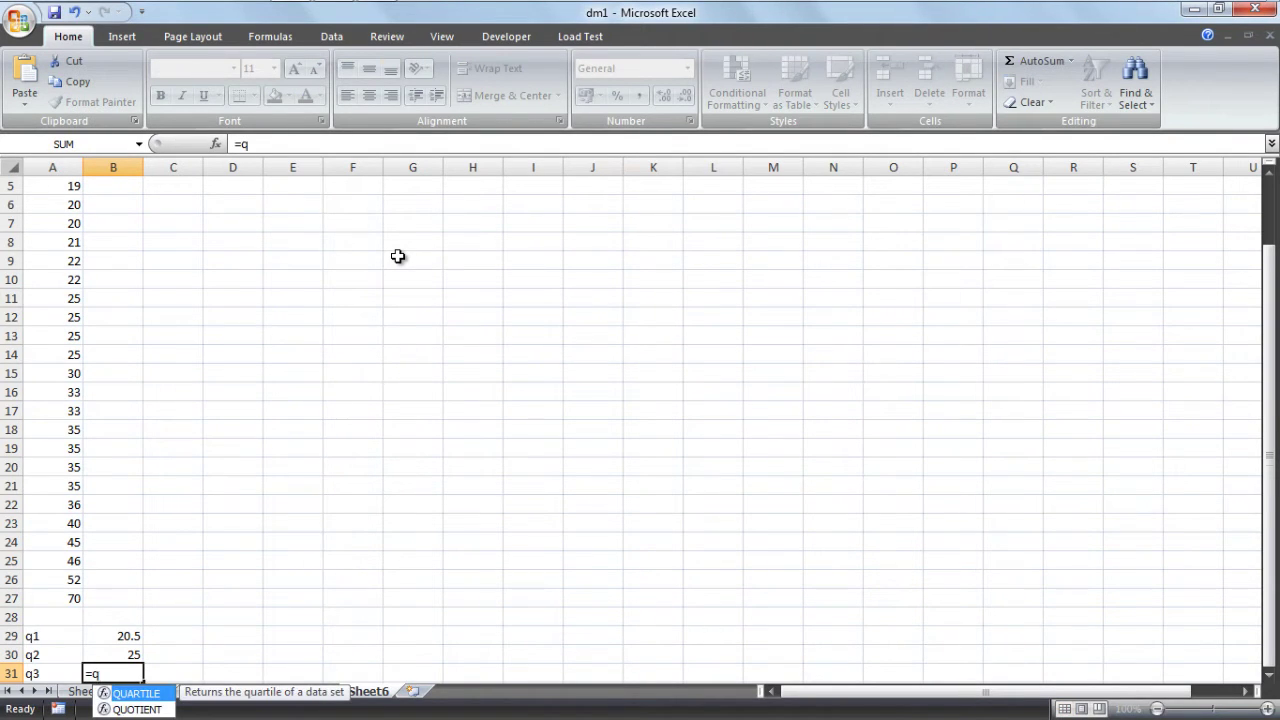
{"action": "key", "text": "Return"}
{"action": "key", "text": "Up"}
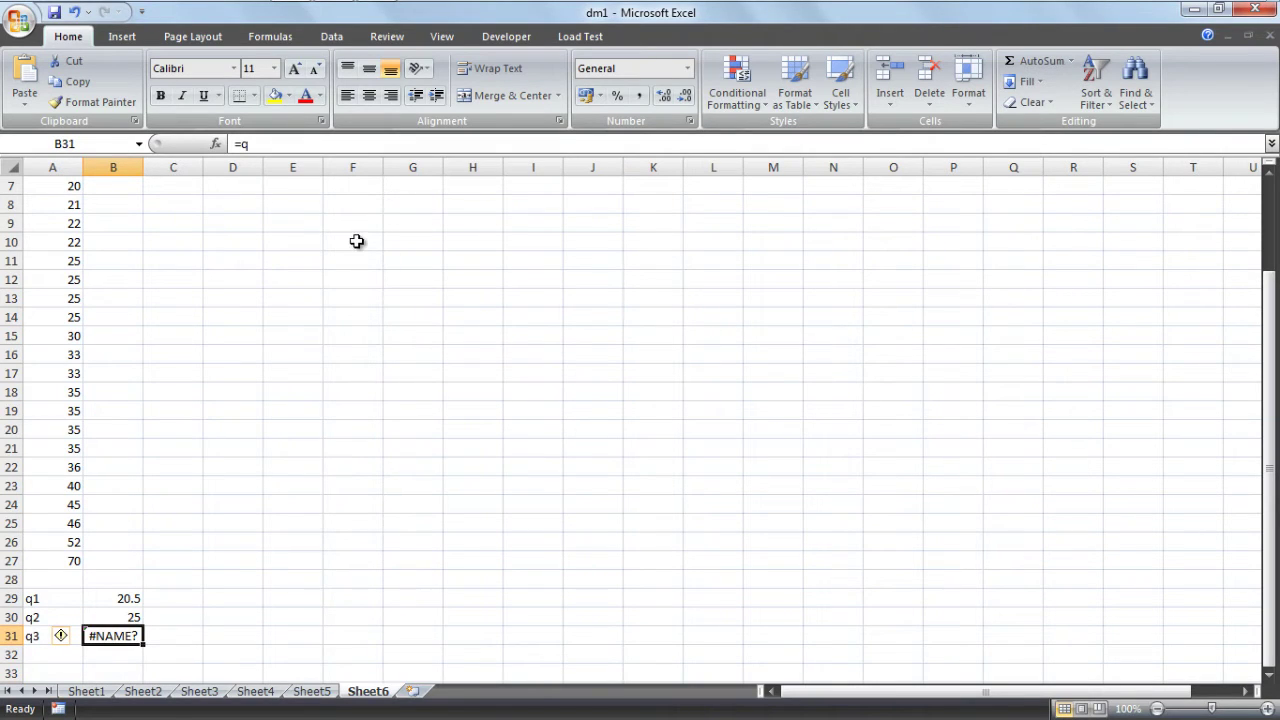
{"action": "type", "text": "="}
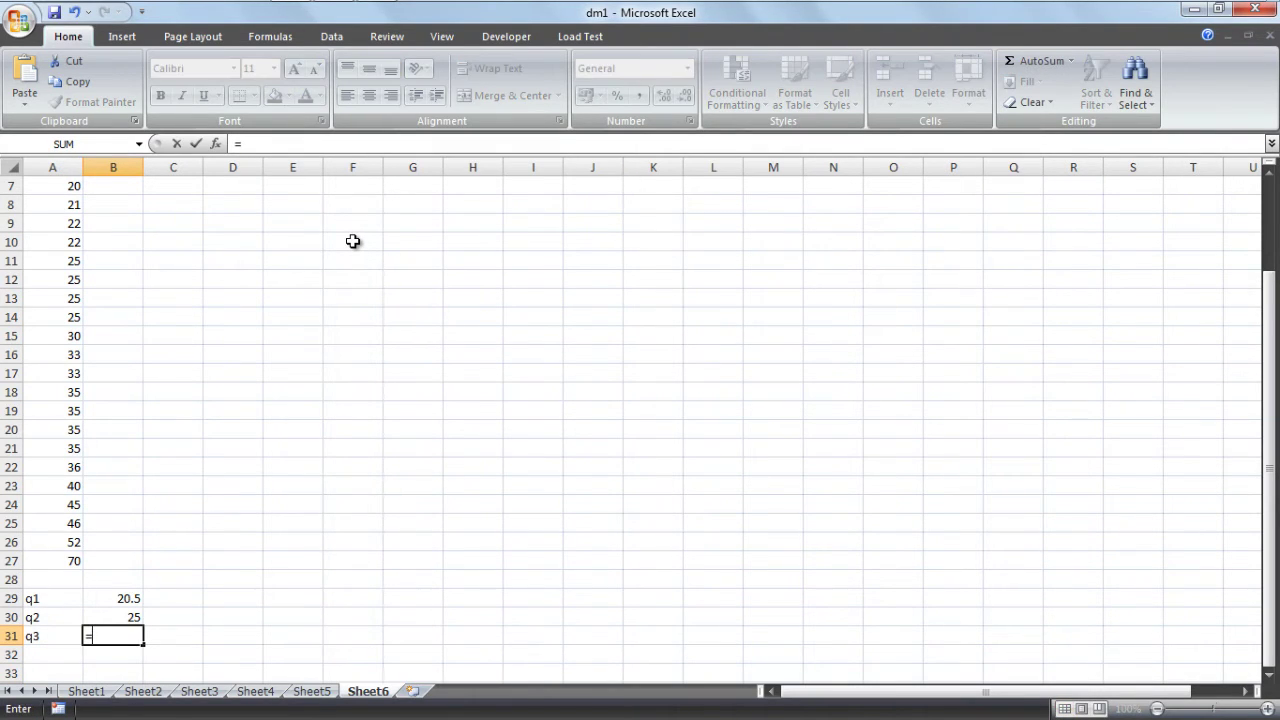
{"action": "type", "text": "q"}
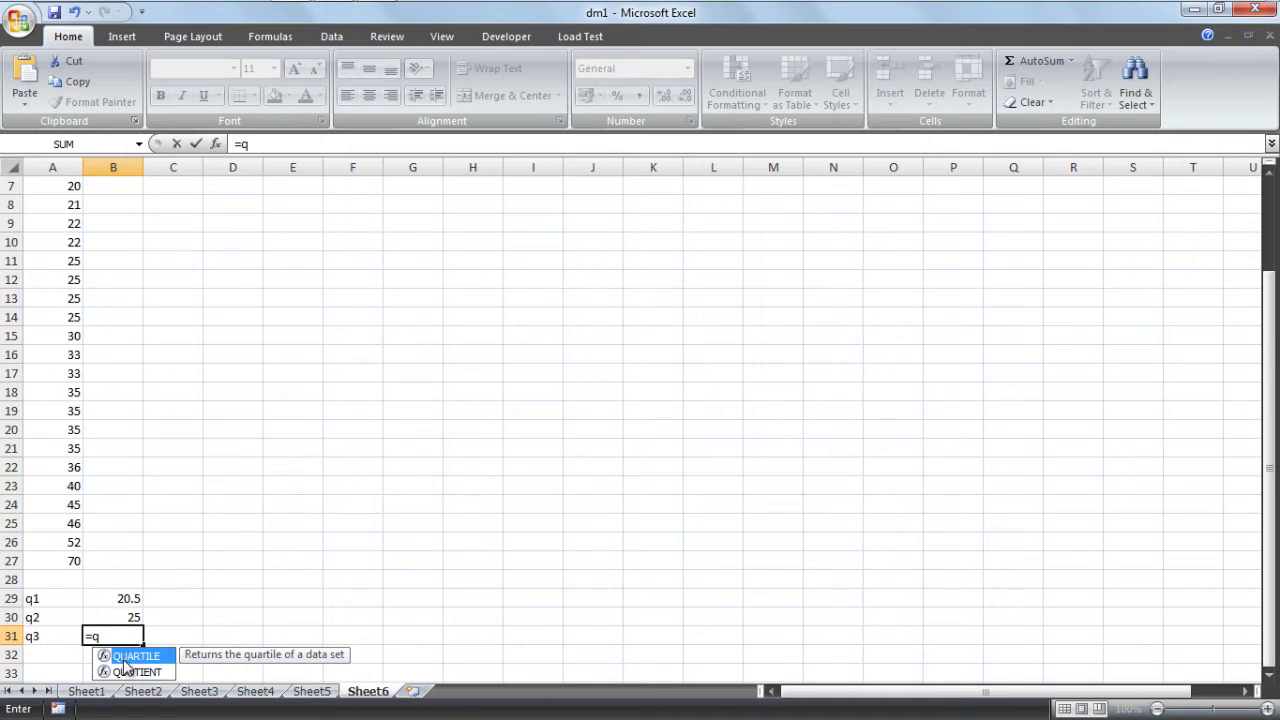
{"action": "key", "text": "Tab"}
{"action": "left_click_drag", "start_coordinate": [77, 548], "coordinate": [40, 100]}
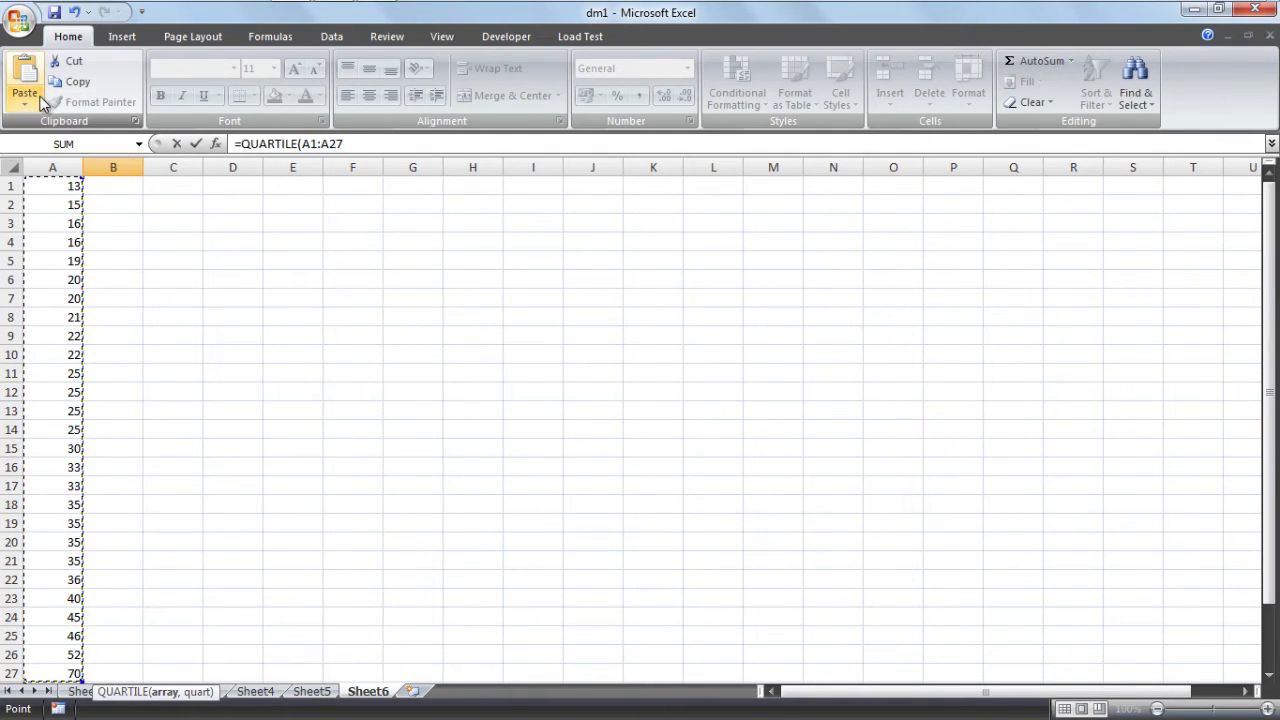
{"action": "left_click", "coordinate": [370, 146]}
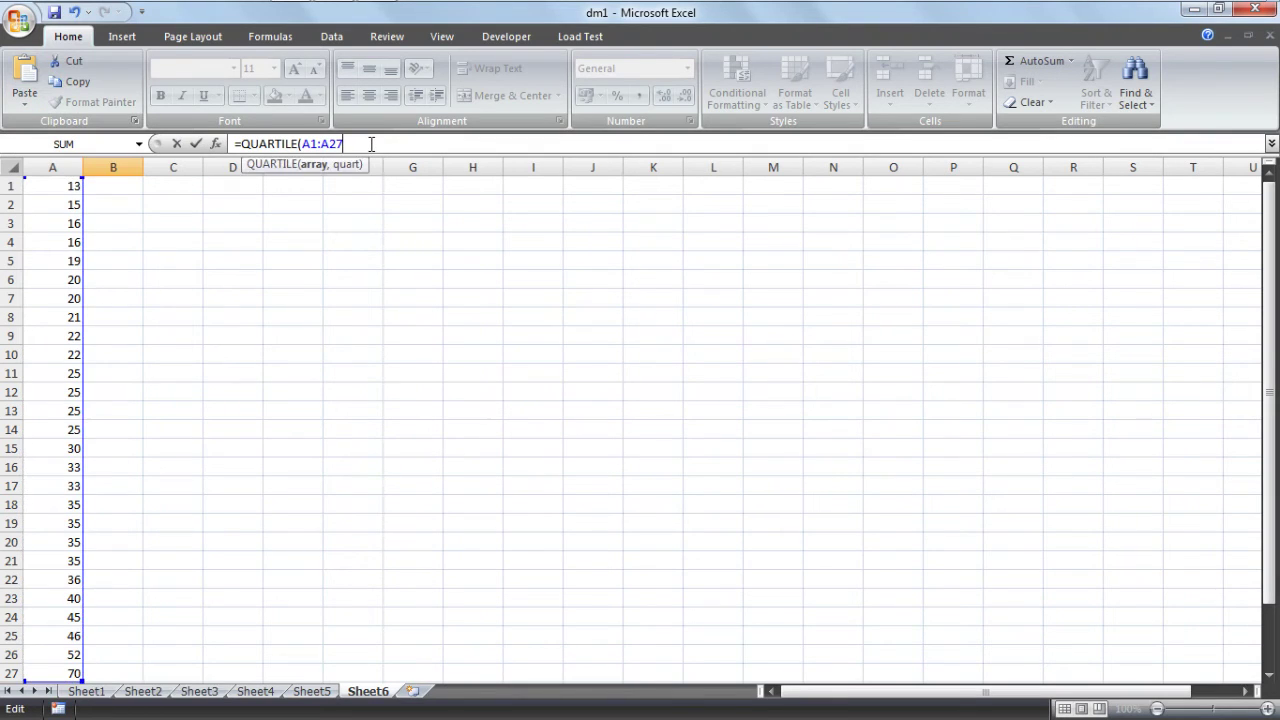
{"action": "type", "text": ",3)"}
{"action": "key", "text": "Return"}
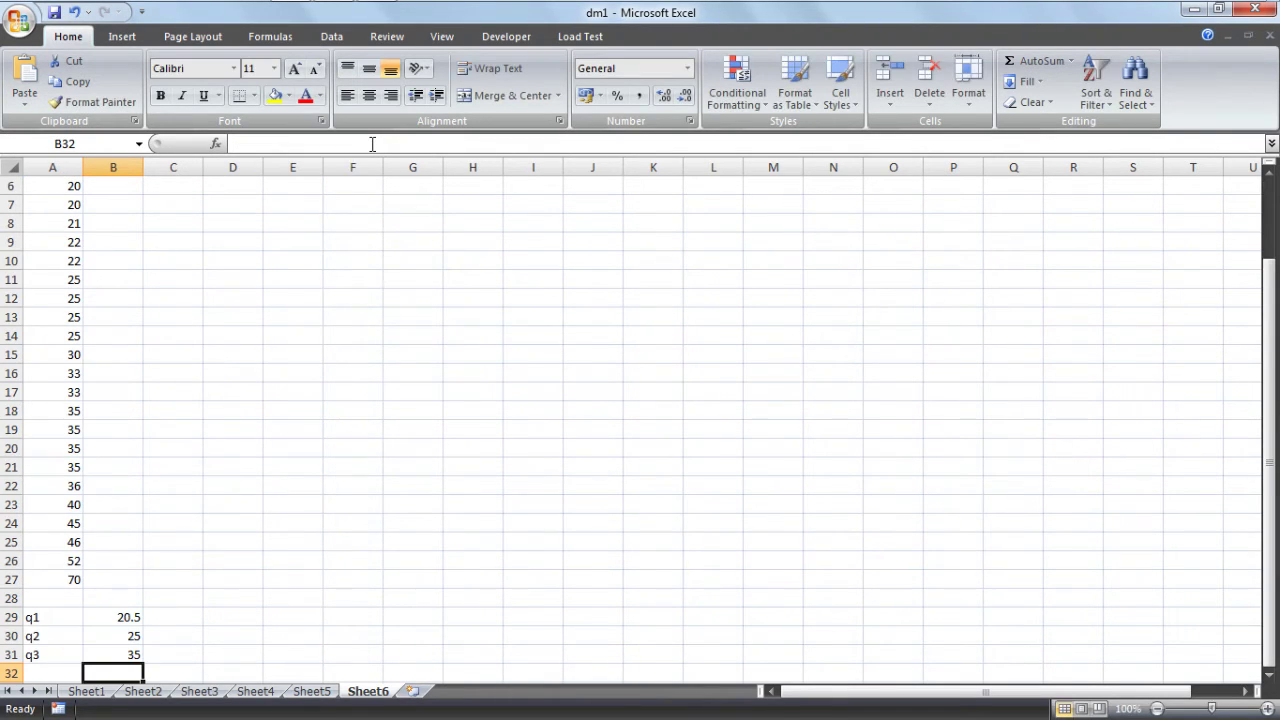
- Add a Min label in A33 with =MIN(A1:A27) in B33, showing 13
{"action": "left_click", "coordinate": [50, 618]}
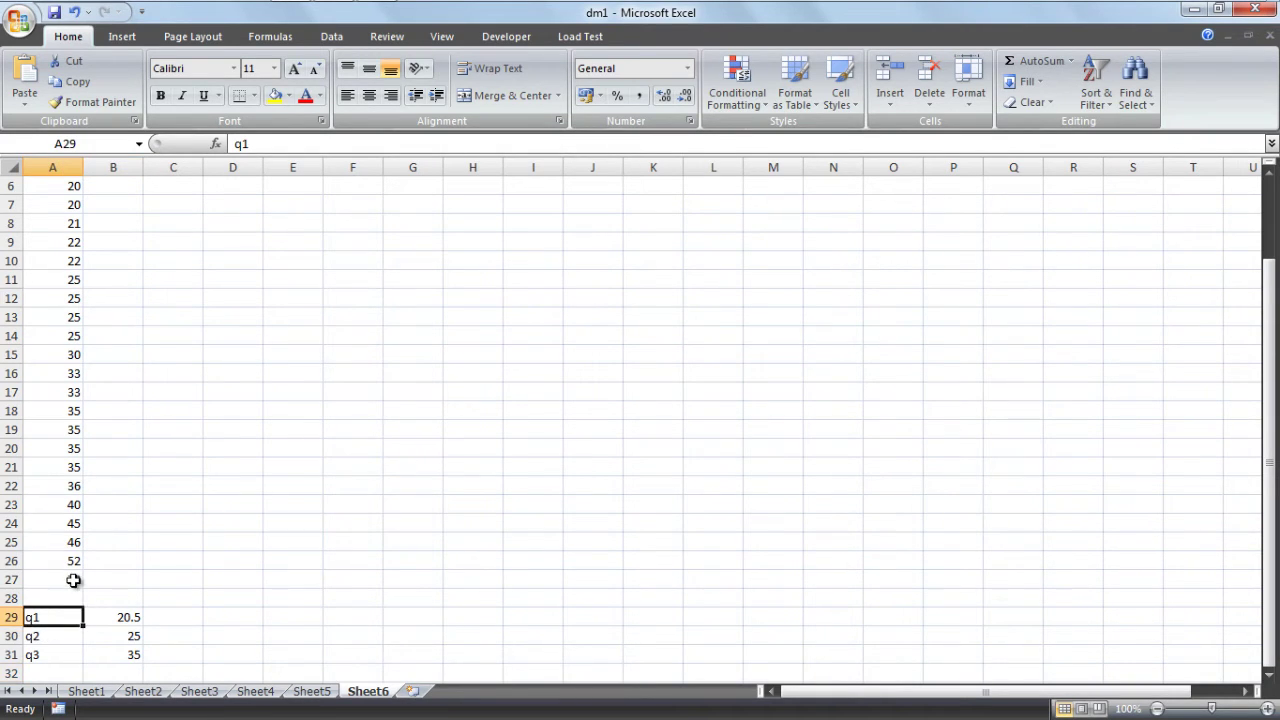
{"action": "left_click_drag", "start_coordinate": [73, 580], "coordinate": [49, 141]}
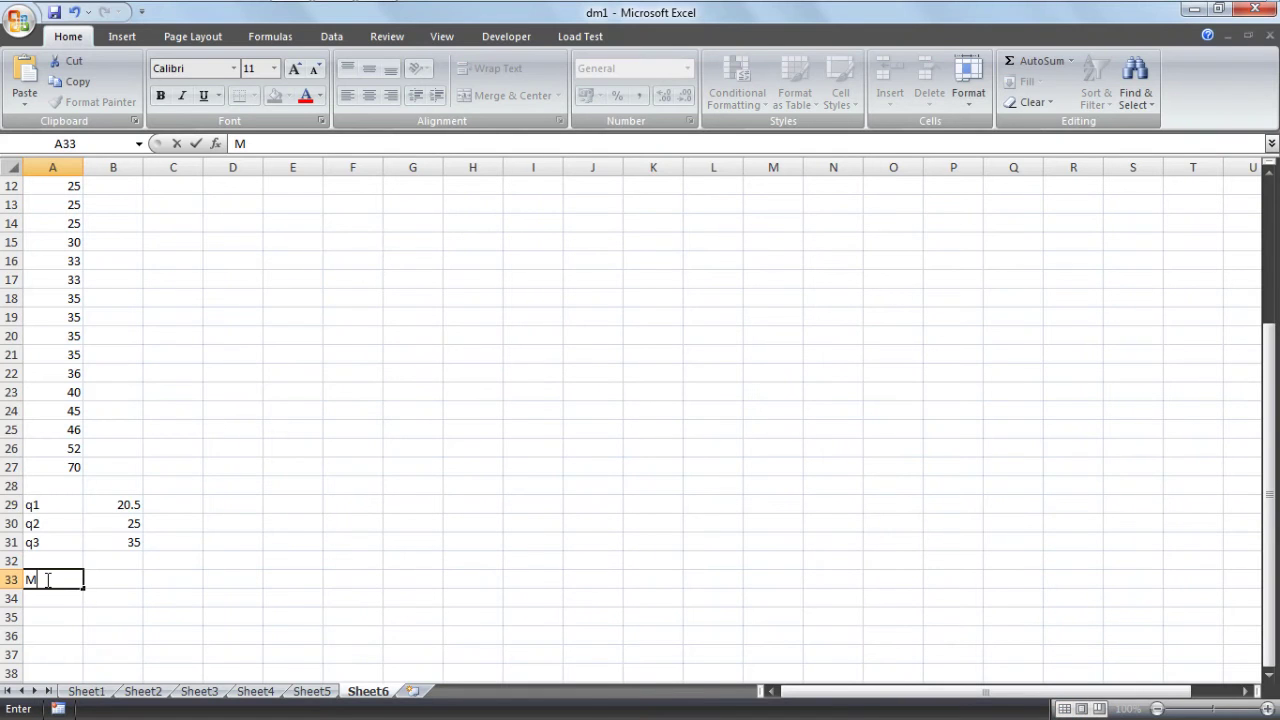
{"action": "type", "text": "in"}
{"action": "key", "text": "Tab"}
{"action": "type", "text": "=min"}
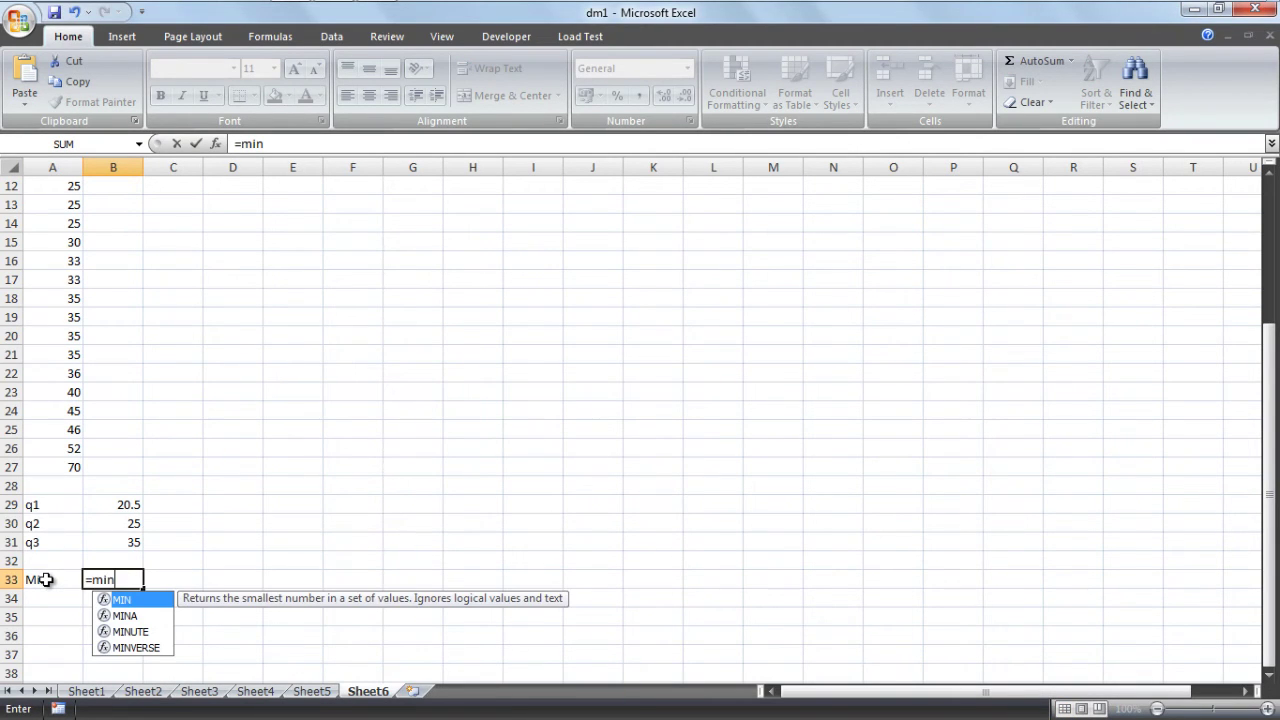
{"action": "double_click", "coordinate": [120, 600]}
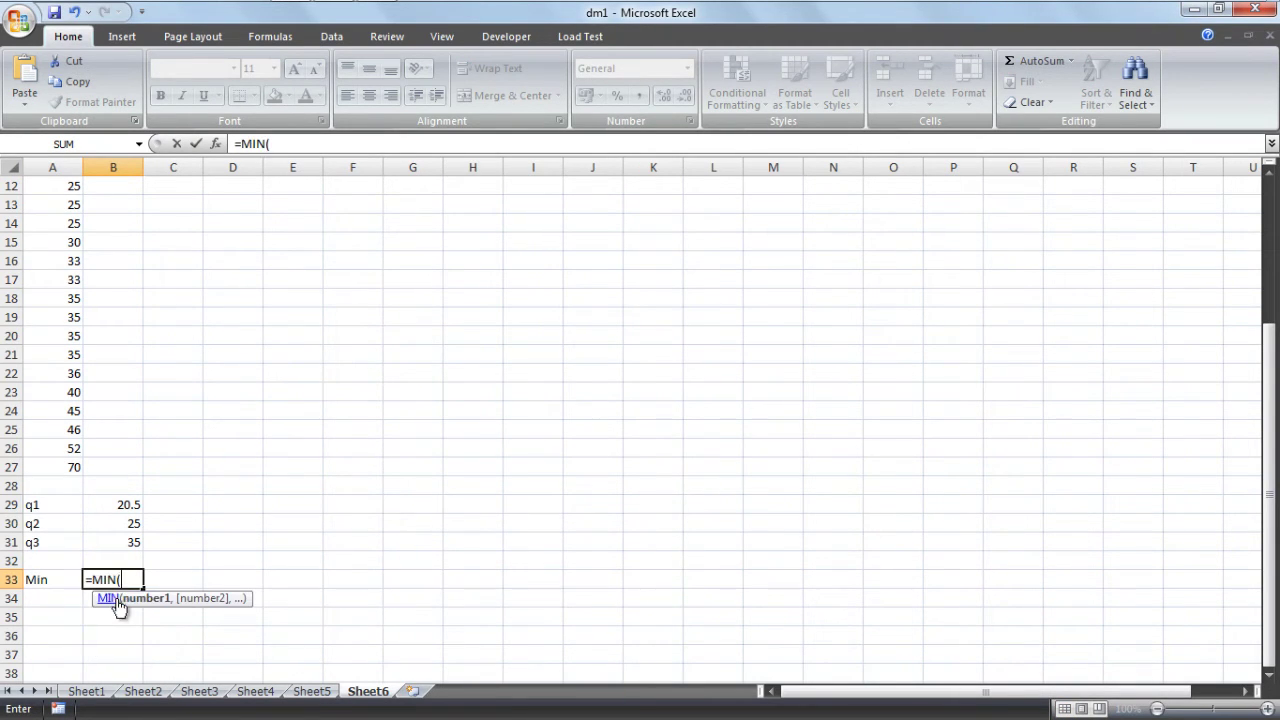
{"action": "left_click_drag", "start_coordinate": [71, 466], "coordinate": [54, 182]}
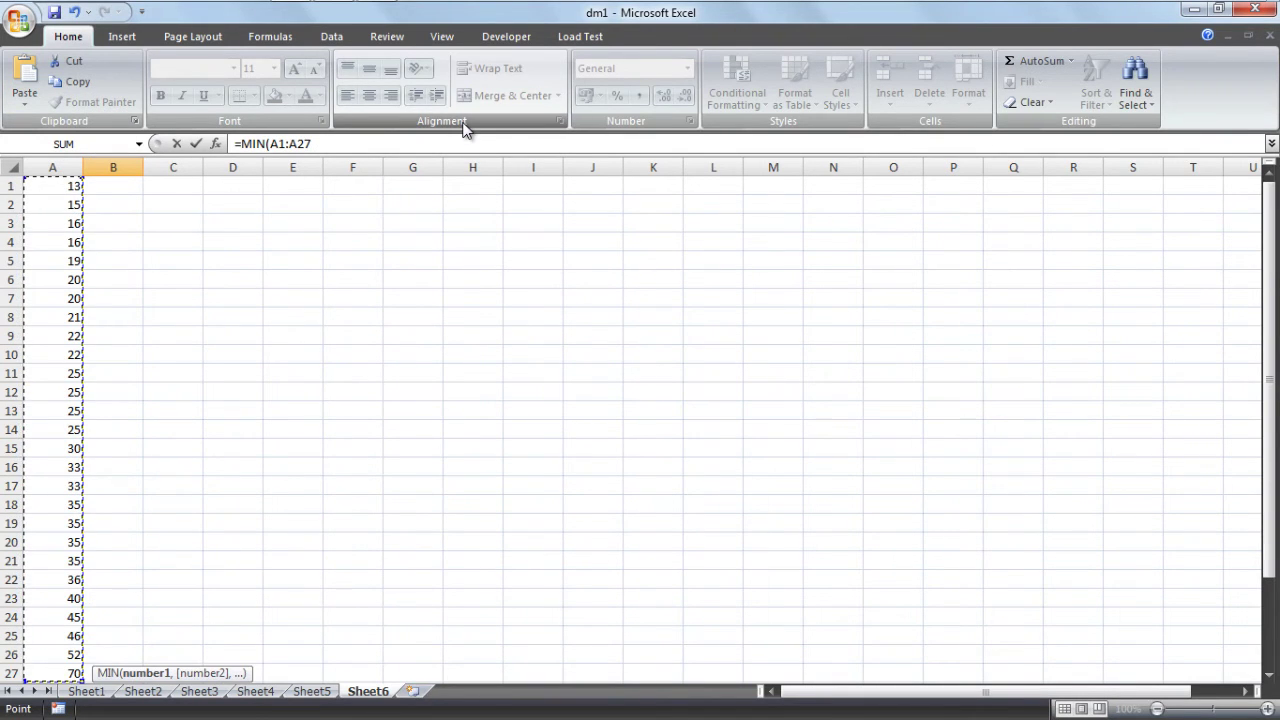
{"action": "key", "text": "Return"}
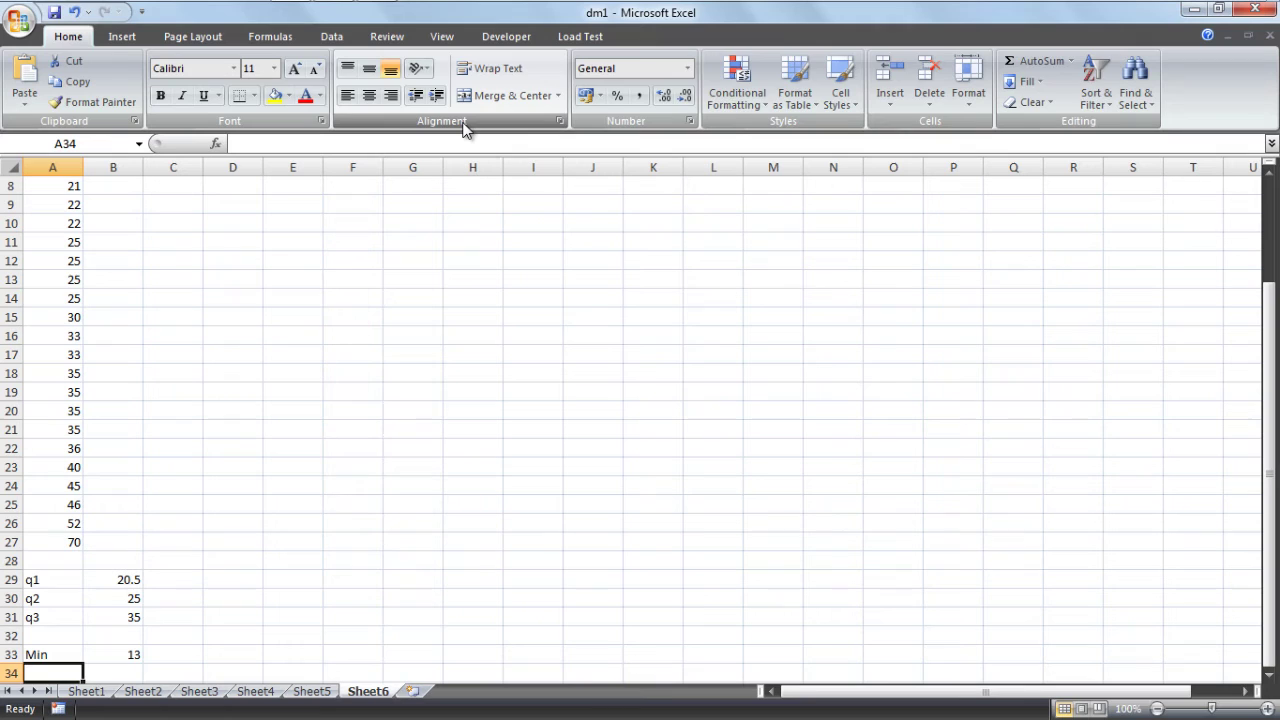
- Add a Max label in A34 with =MAX(A1:A27) in B34, showing 70
{"action": "type", "text": "Max"}
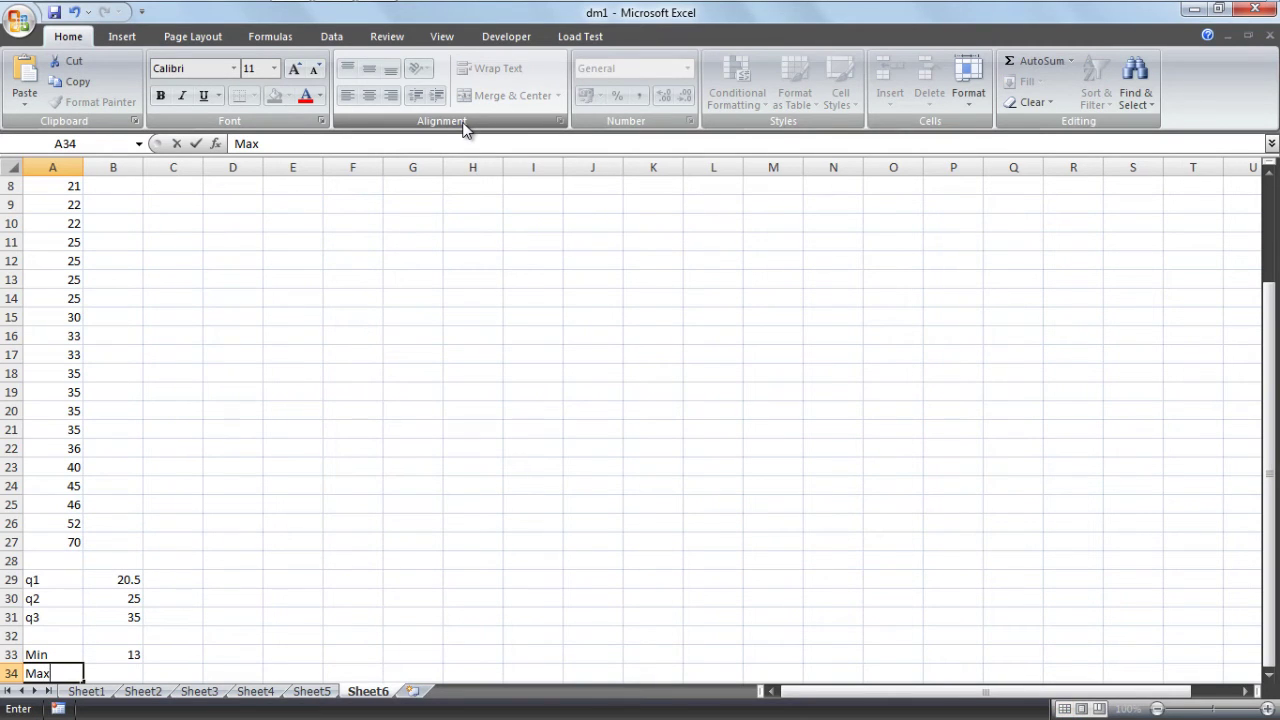
{"action": "key", "text": "Tab"}
{"action": "type", "text": "=mac"}
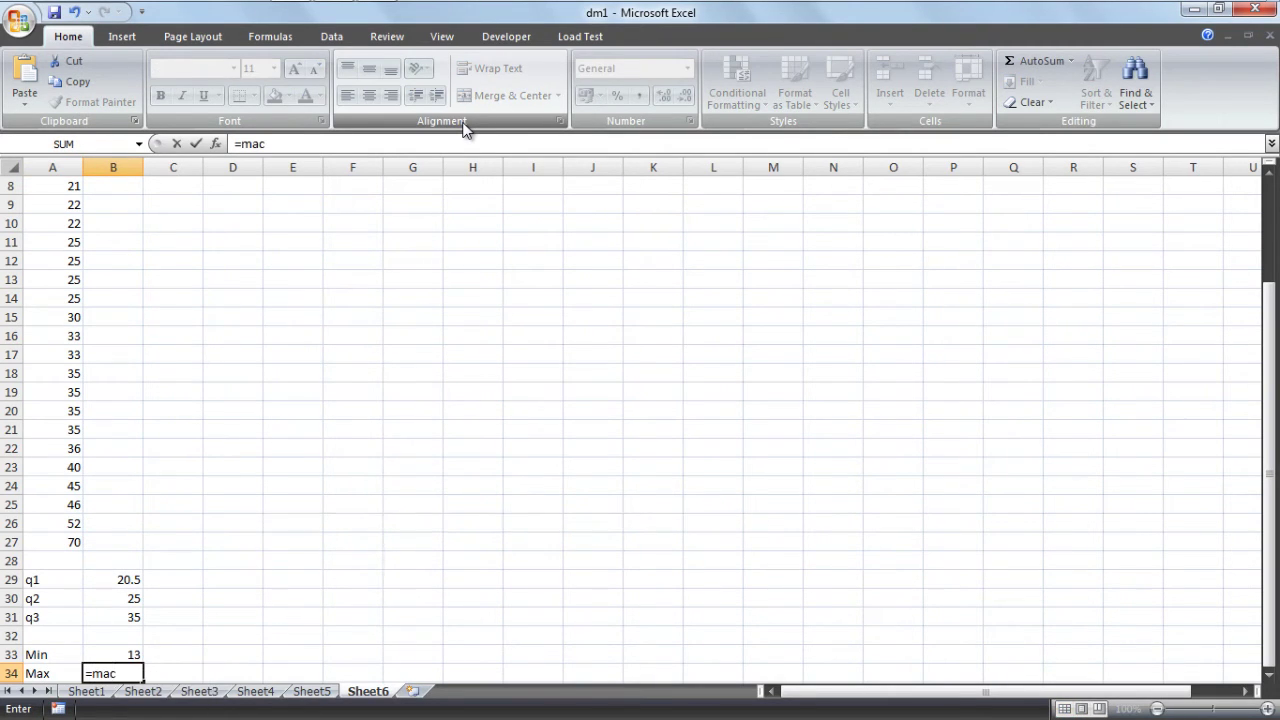
{"action": "key", "text": "BackSpace"}
{"action": "type", "text": "x"}
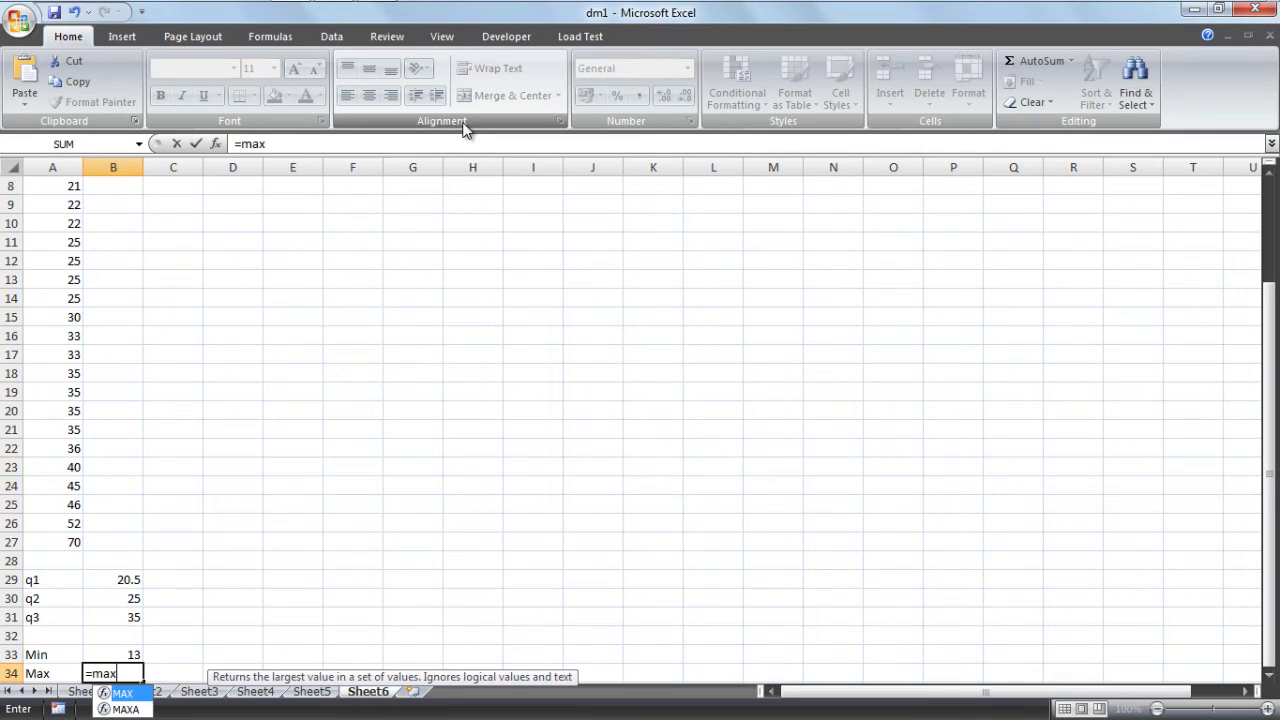
{"action": "type", "text": "("}
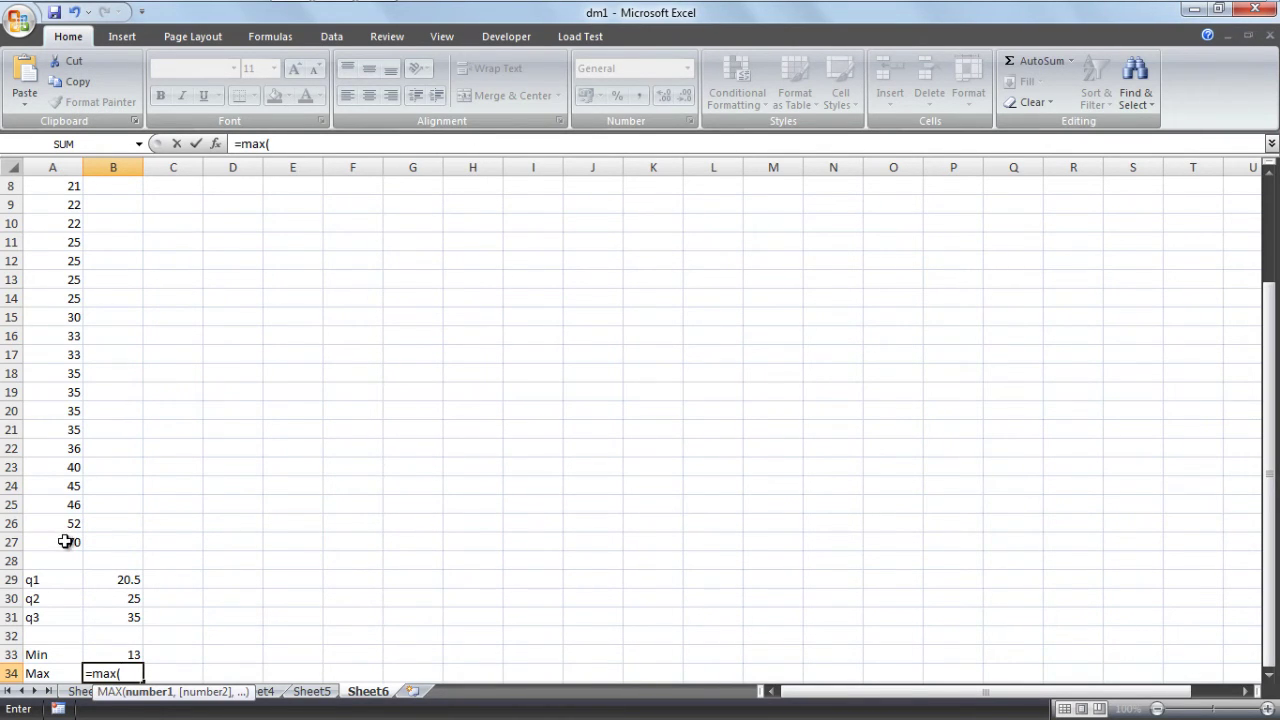
{"action": "left_click_drag", "start_coordinate": [65, 541], "coordinate": [55, 123]}
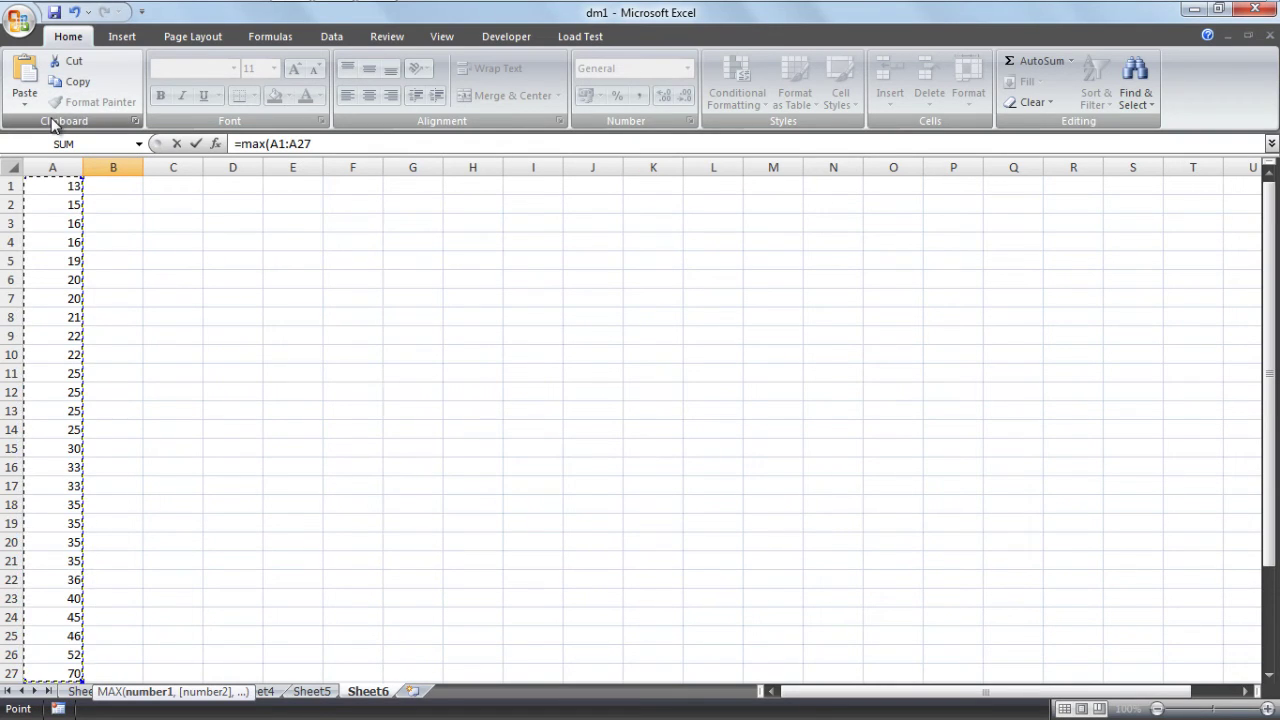
{"action": "left_click", "coordinate": [321, 143]}
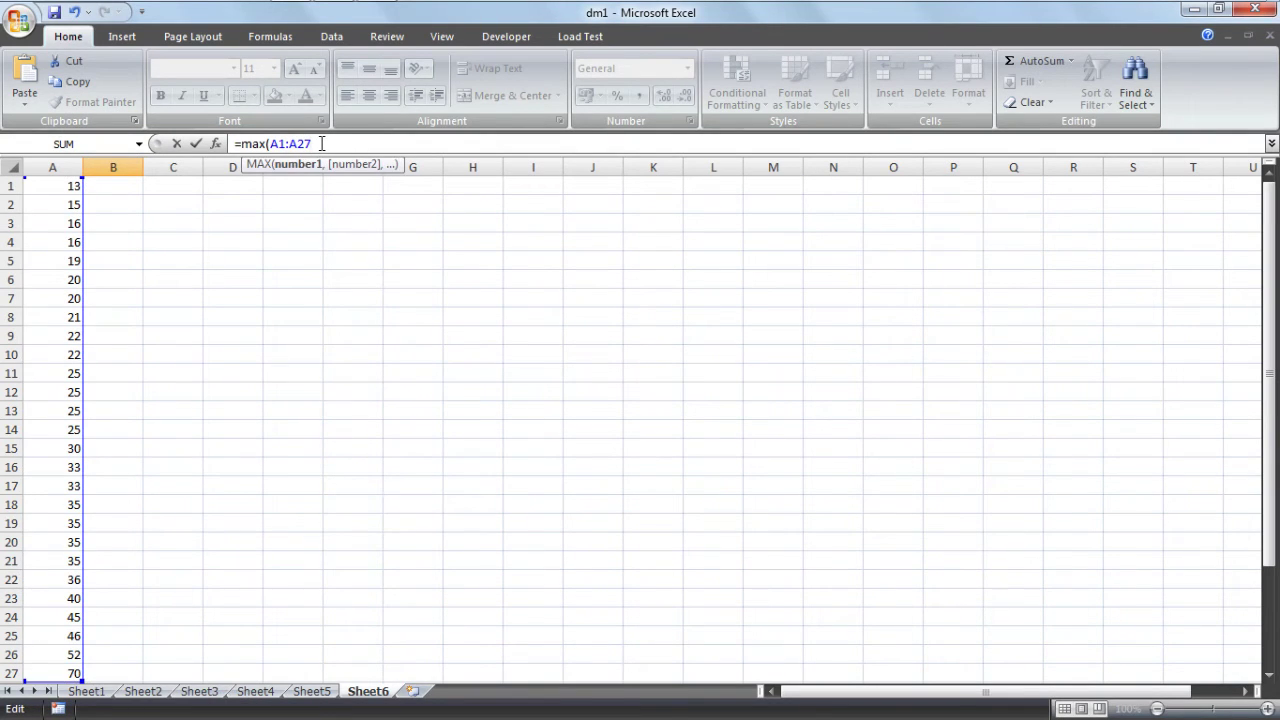
{"action": "type", "text": ")"}
{"action": "key", "text": "Return"}
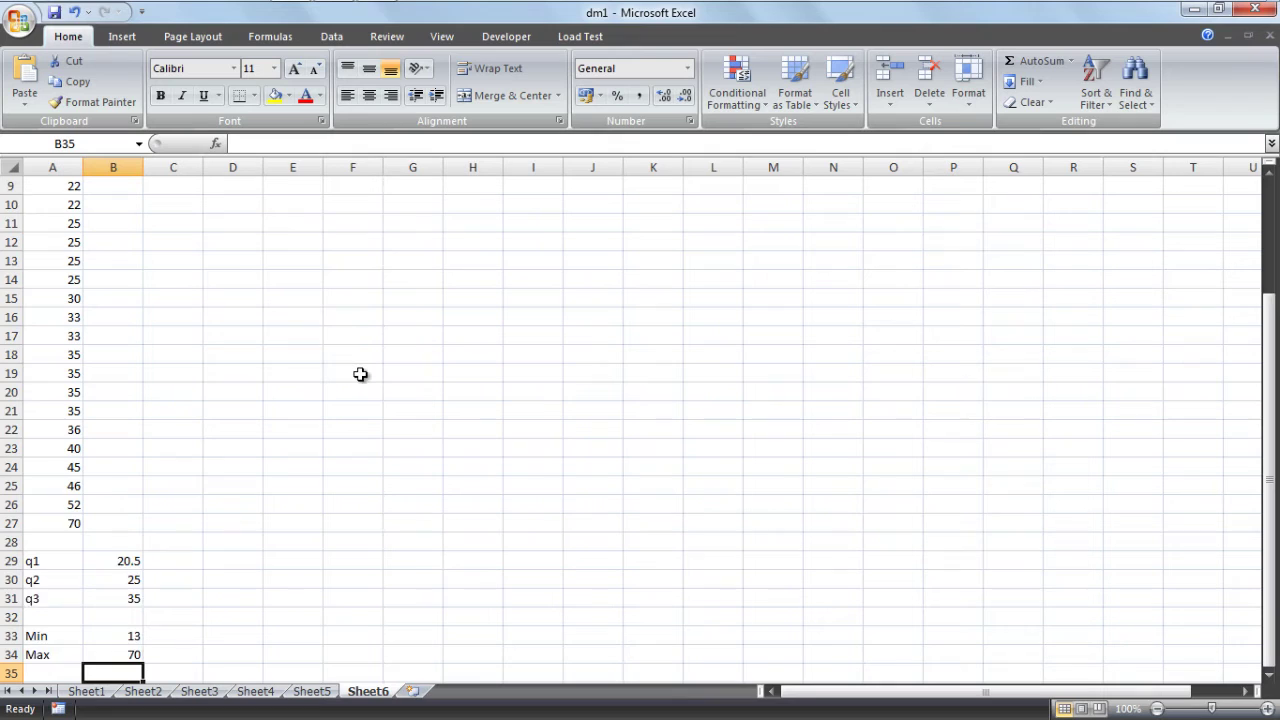
- Enter the labels 25, 50 and 75 in A36:A38
{"action": "key", "text": "Down"}
{"action": "key", "text": "Left"}
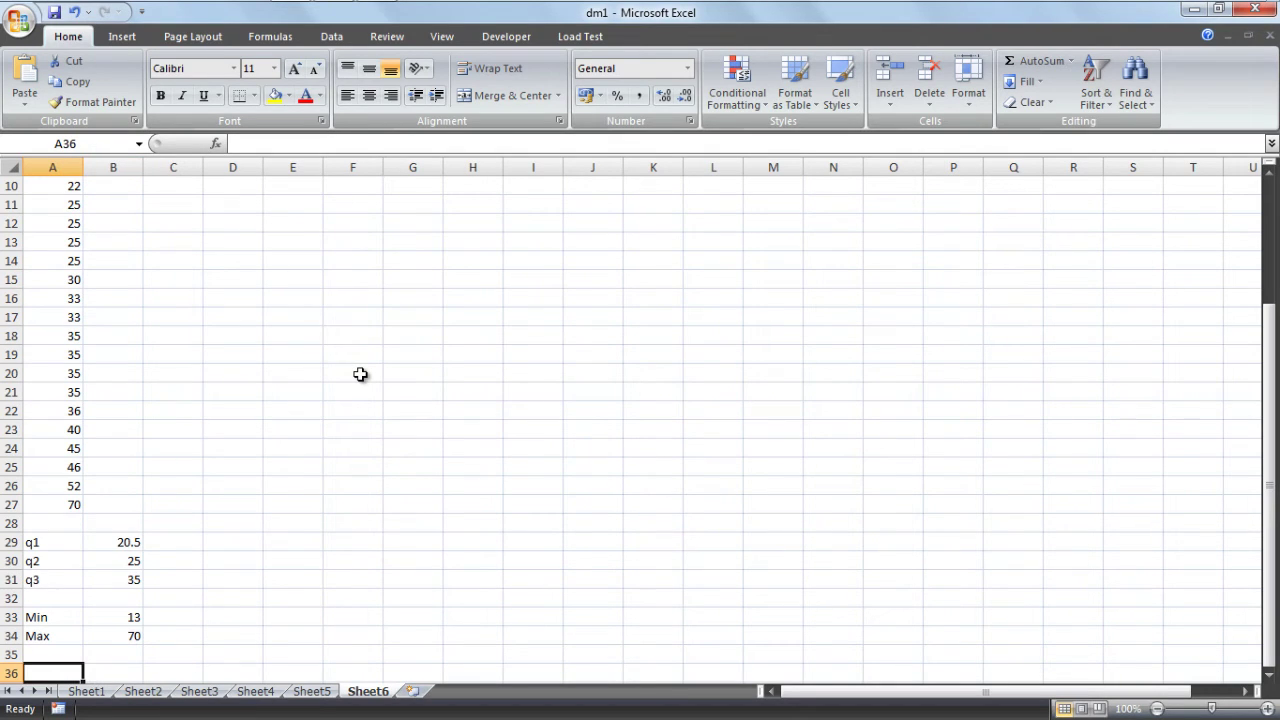
{"action": "type", "text": "25"}
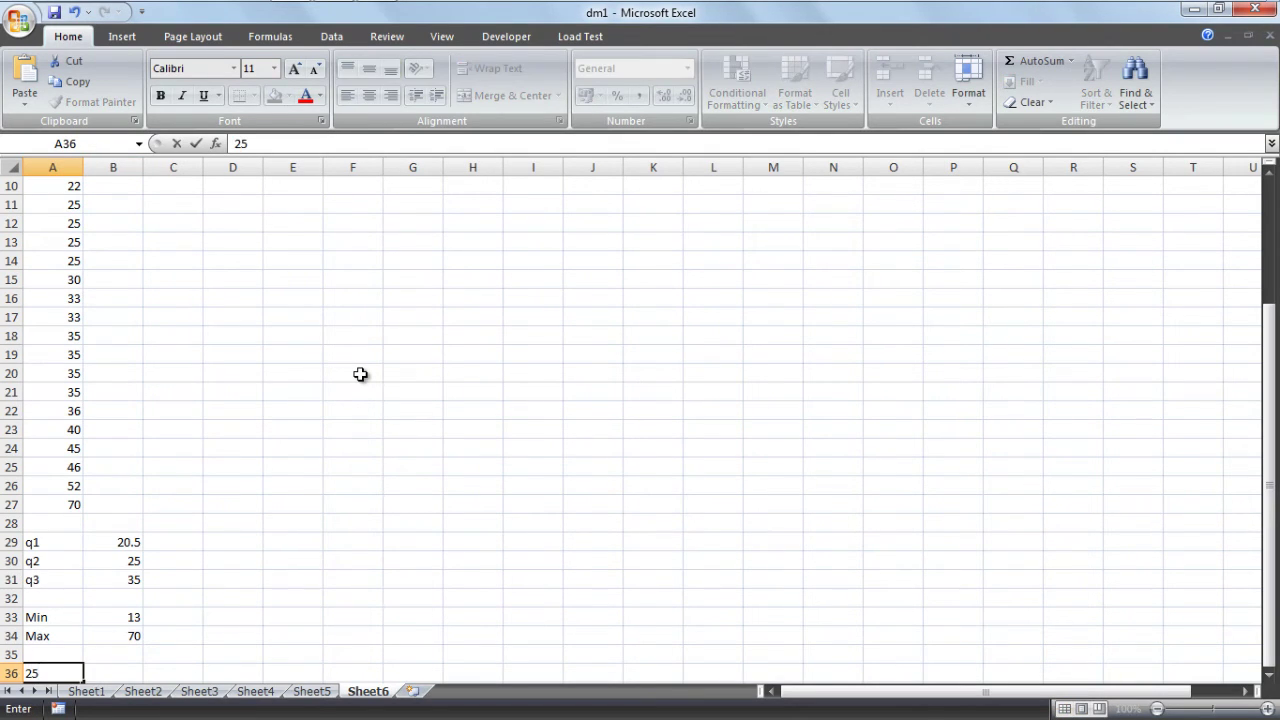
{"action": "key", "text": "Return"}
{"action": "type", "text": "50"}
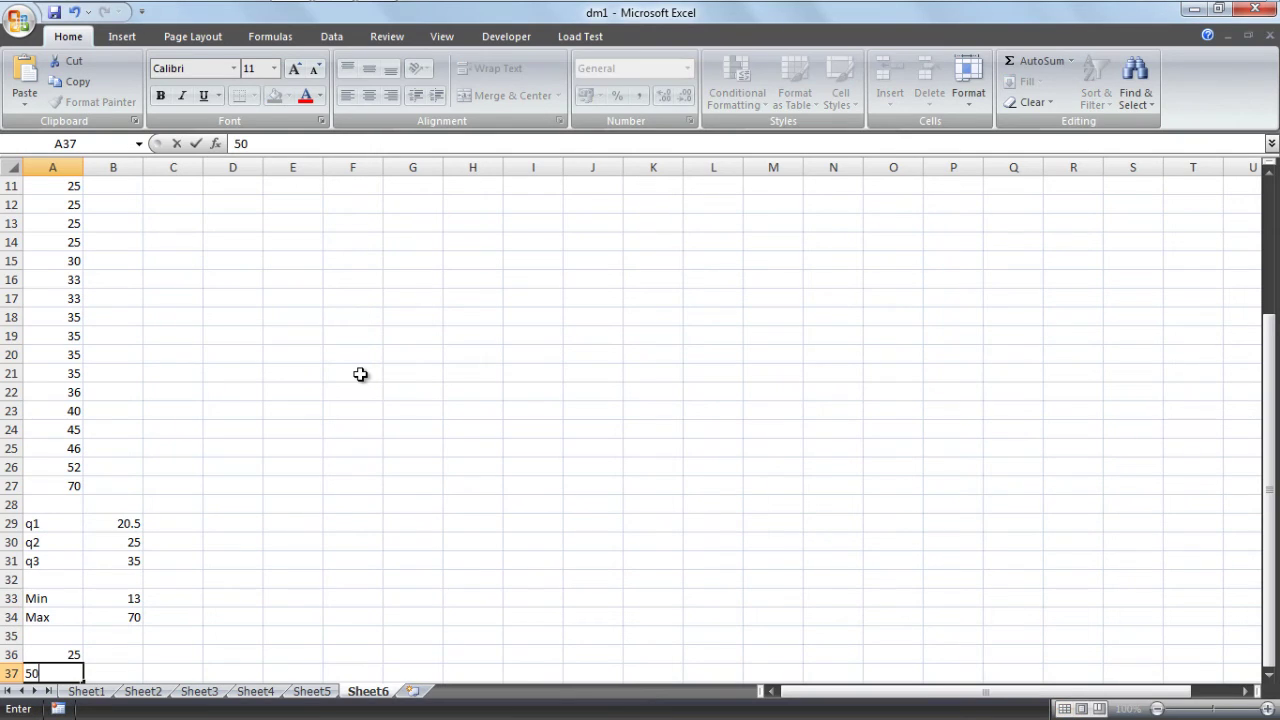
{"action": "key", "text": "Return"}
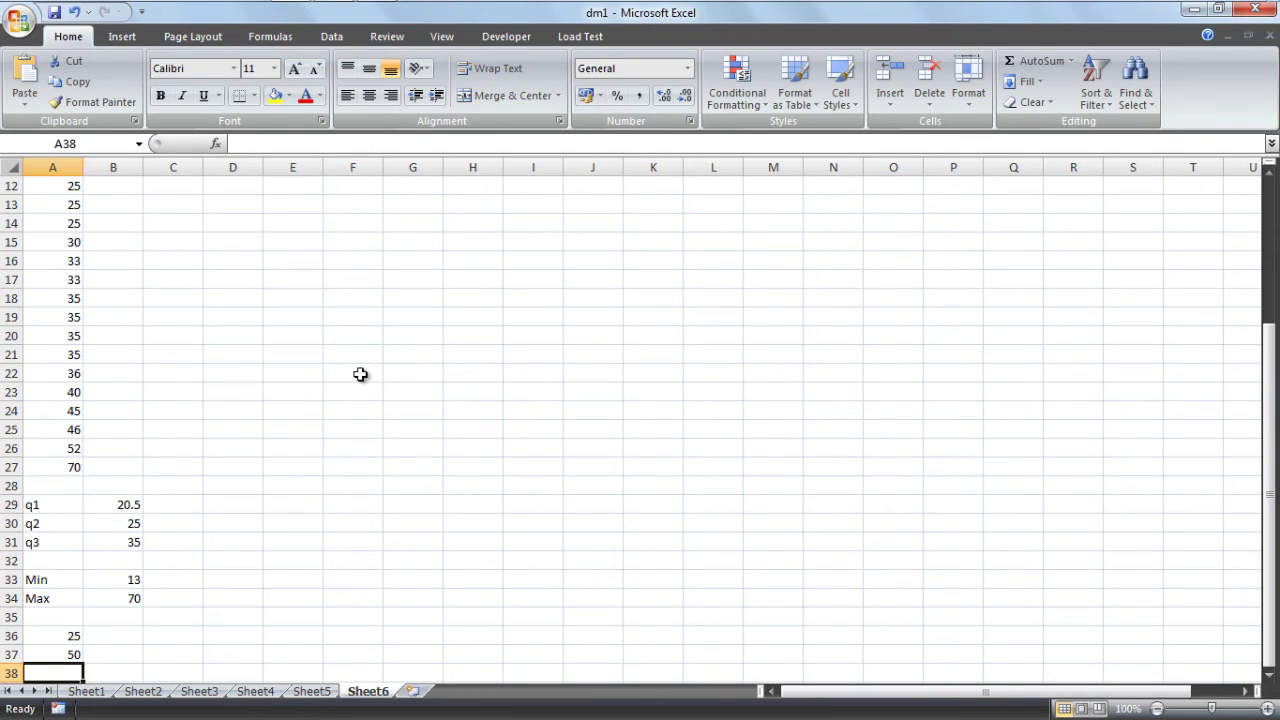
{"action": "type", "text": "75"}
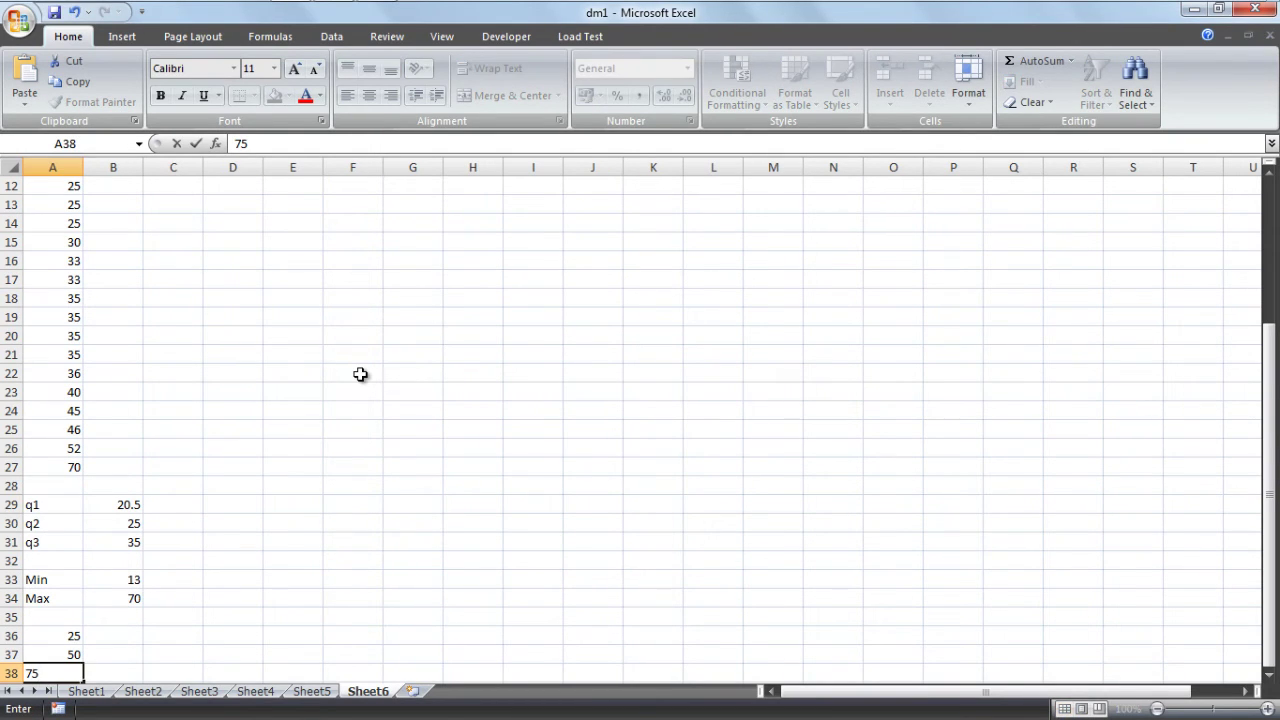
{"action": "left_click", "coordinate": [114, 634]}
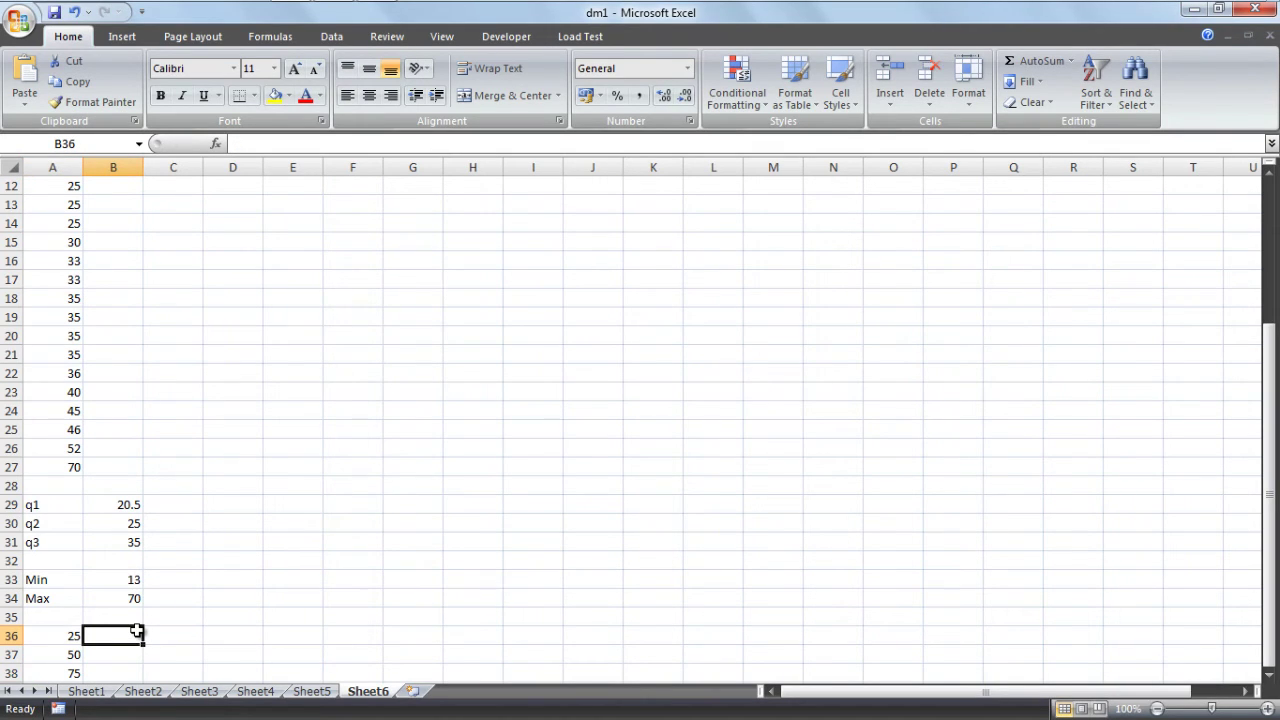
- Set B36 to =B29 (20.5) and B37 to =B30-B29 (4.5)
{"action": "type", "text": "="}
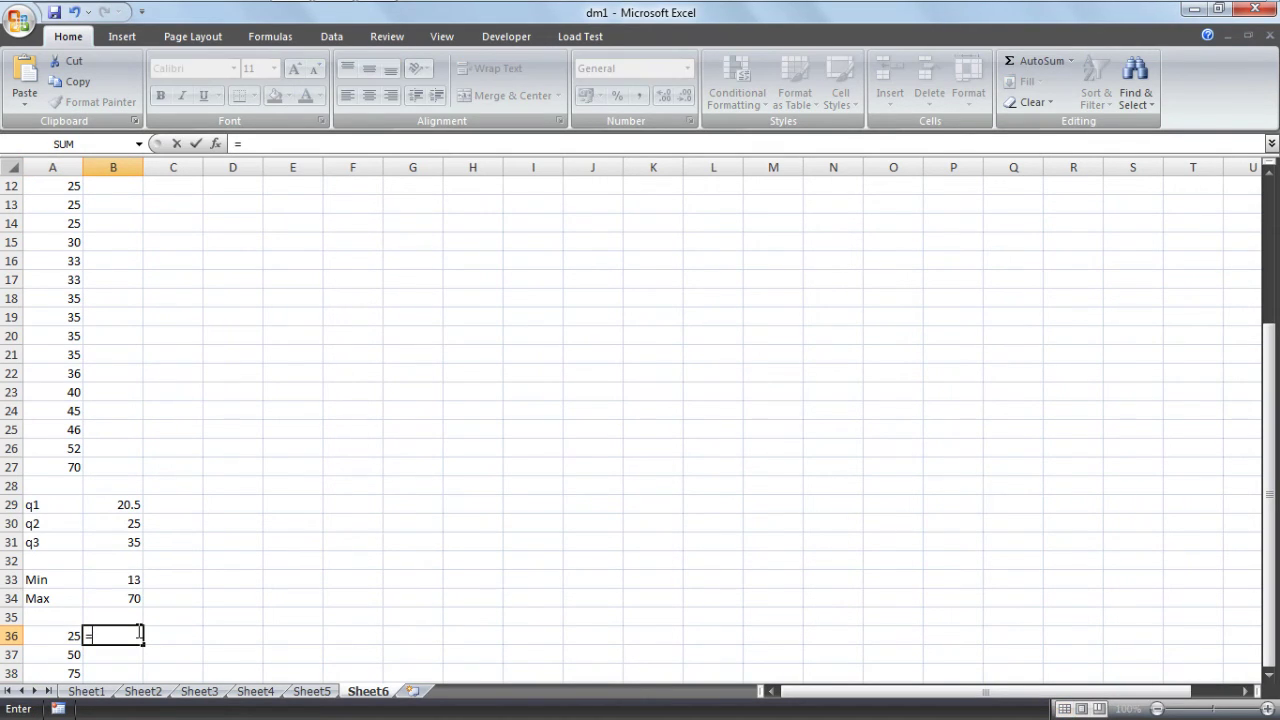
{"action": "left_click", "coordinate": [120, 504]}
{"action": "key", "text": "Return"}
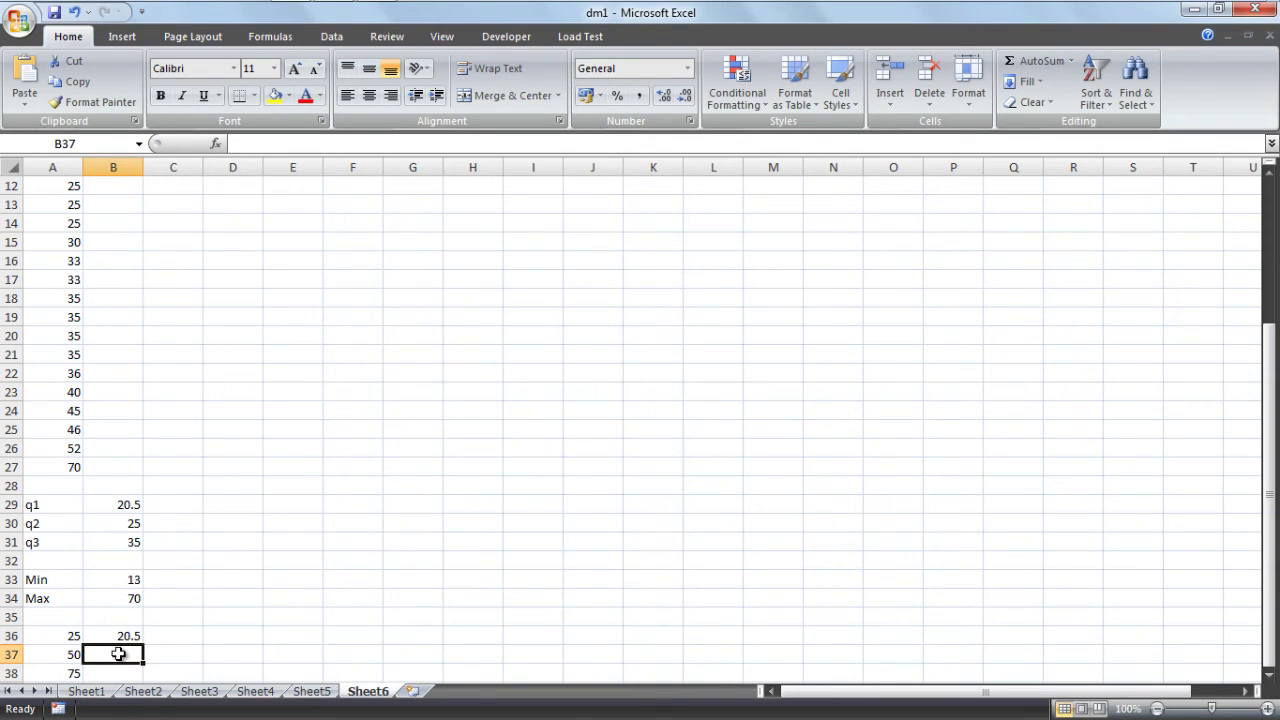
{"action": "type", "text": "="}
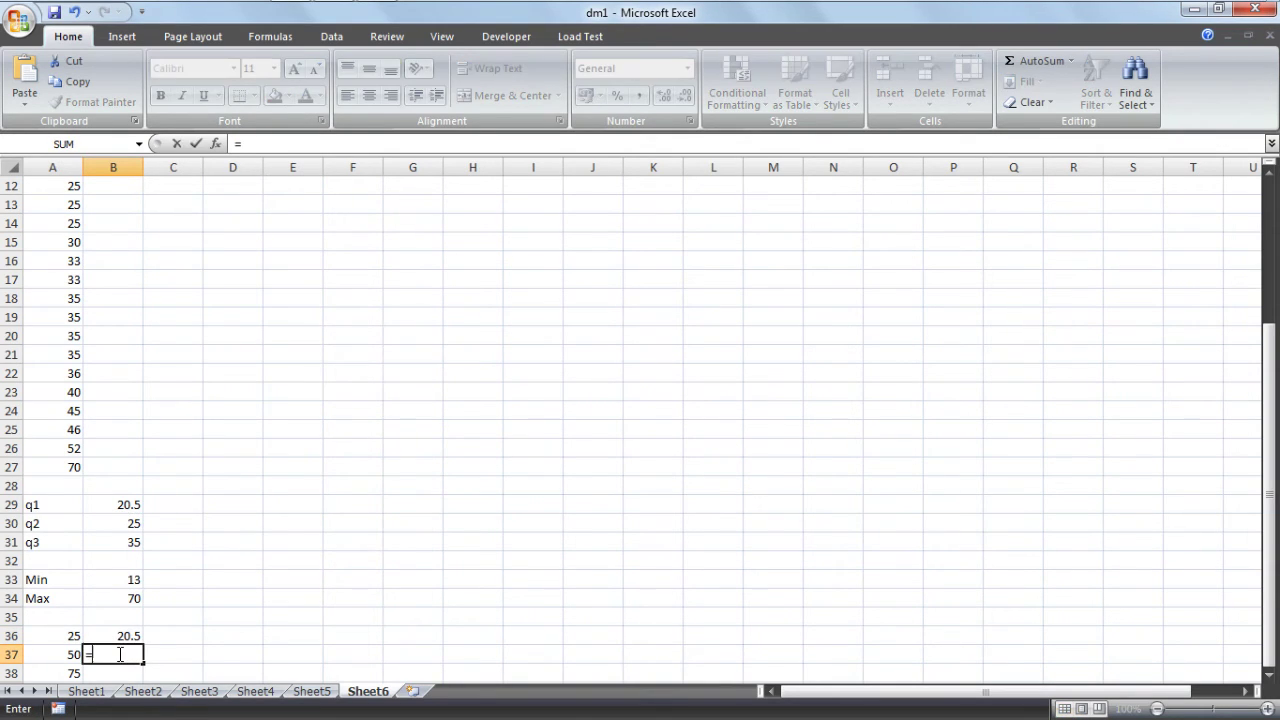
{"action": "left_click", "coordinate": [134, 526]}
{"action": "type", "text": "-"}
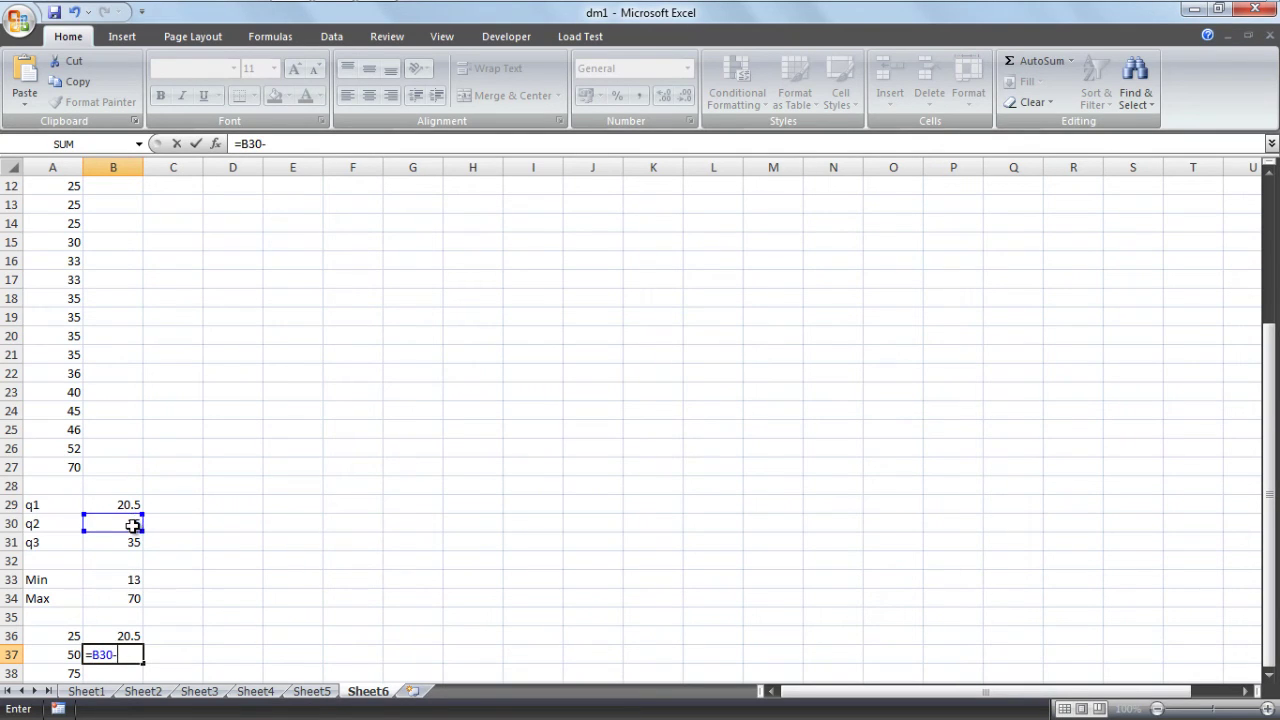
{"action": "left_click", "coordinate": [130, 505]}
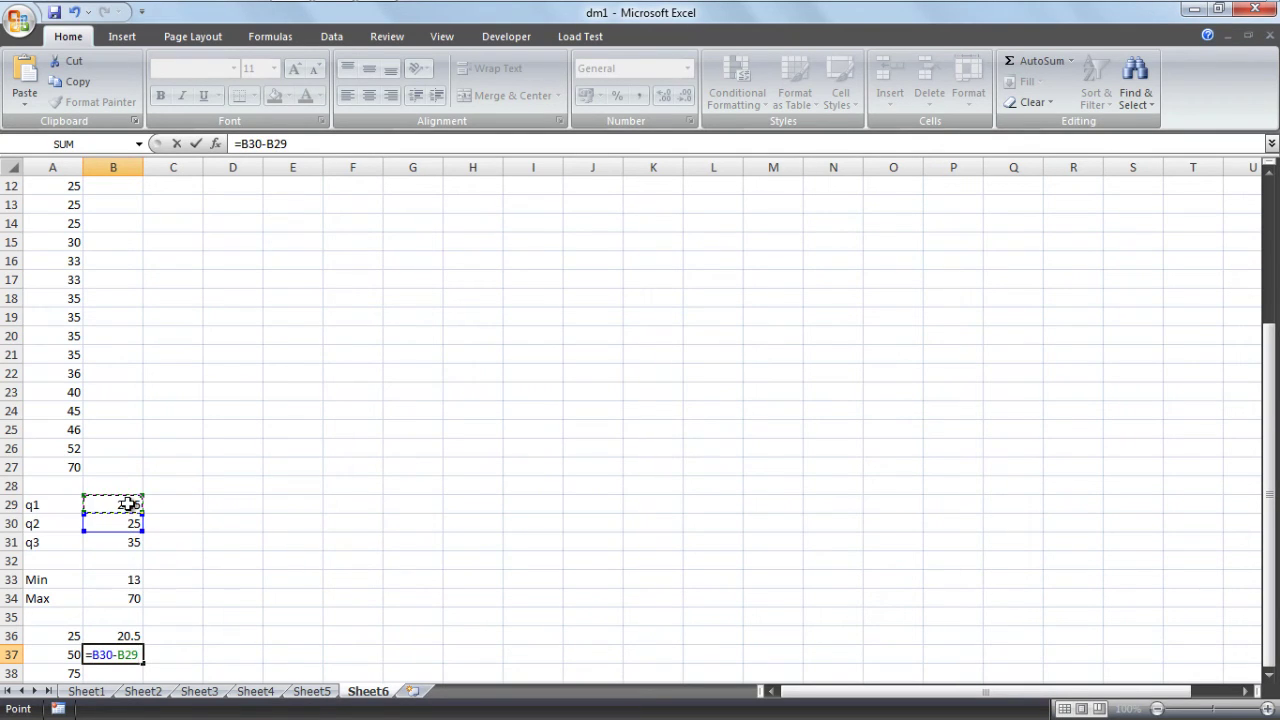
{"action": "key", "text": "Return"}
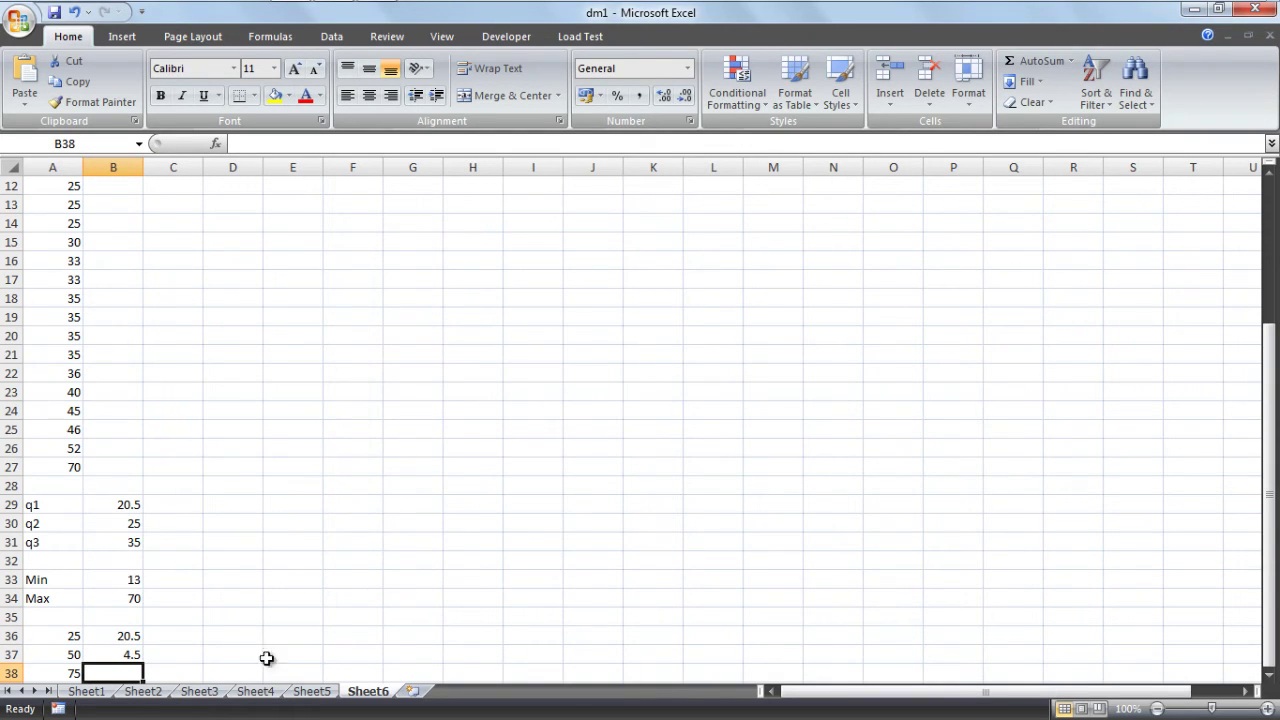
- Enter =B31-B30 in B38, giving the q3 minus q2 difference 10
{"action": "type", "text": "="}
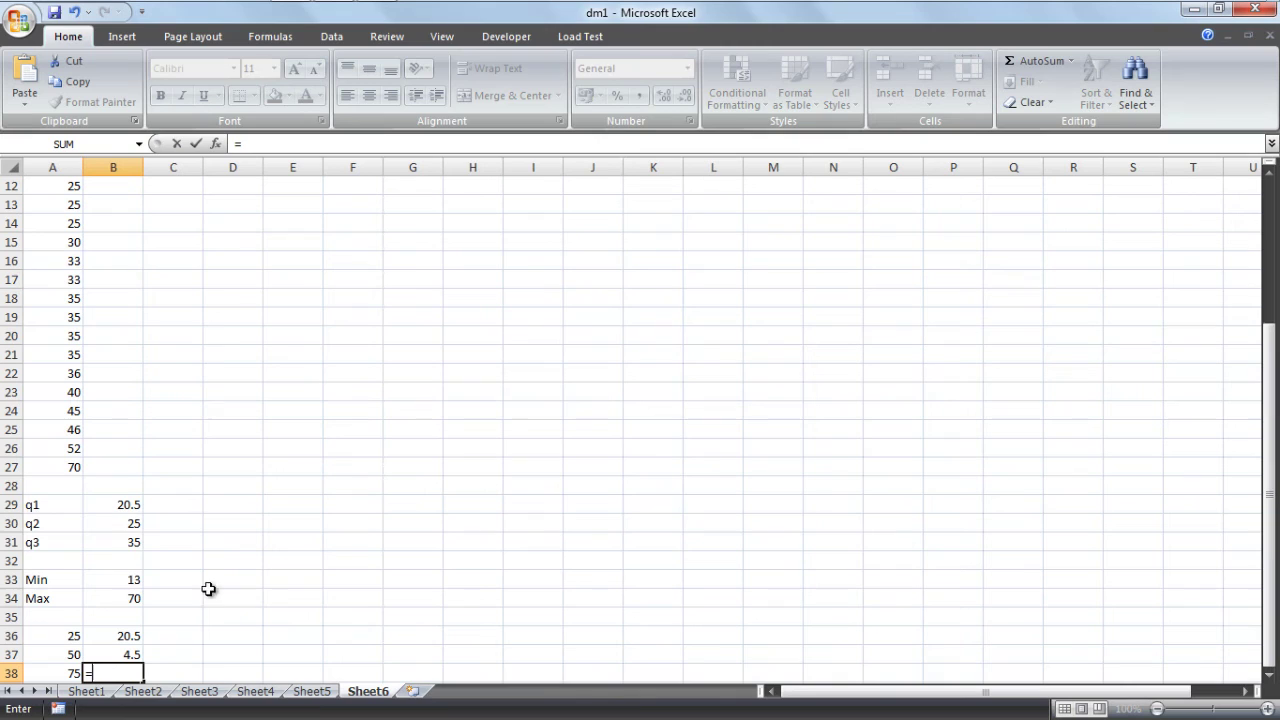
{"action": "left_click", "coordinate": [137, 545]}
{"action": "type", "text": "-"}
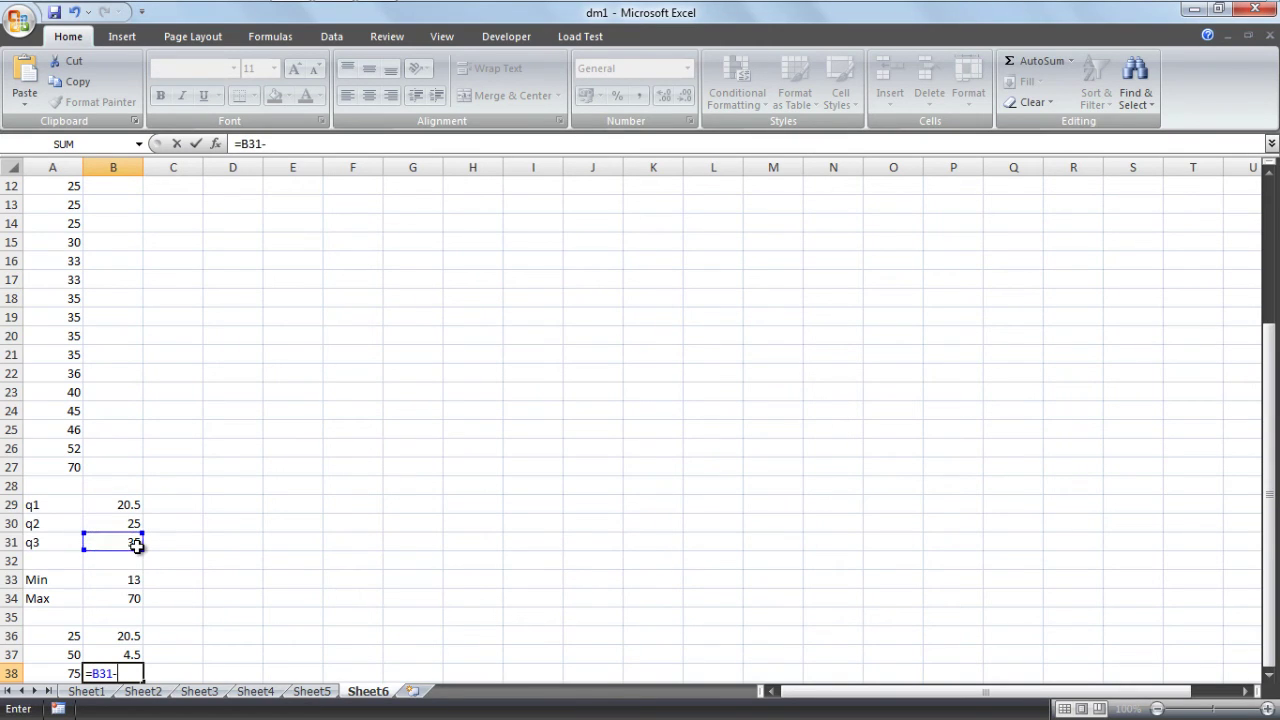
{"action": "left_click", "coordinate": [130, 525]}
{"action": "key", "text": "shift+Return"}
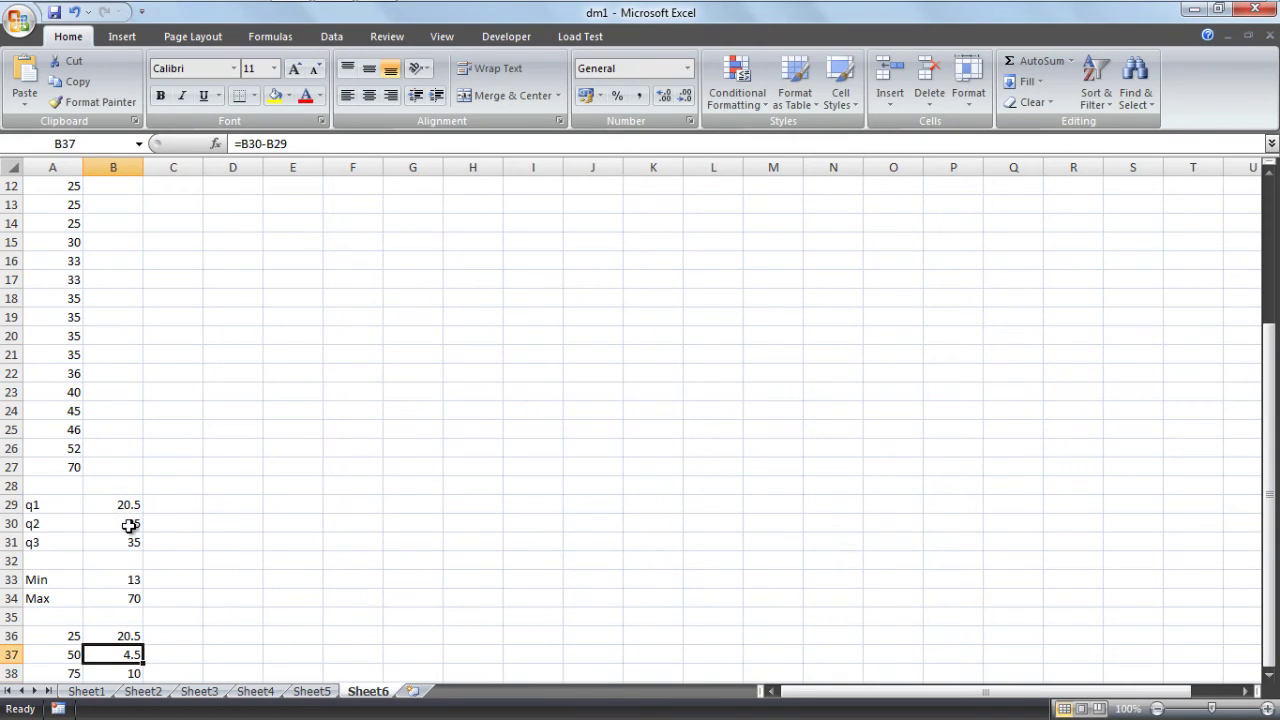
{"action": "left_click", "coordinate": [208, 634]}
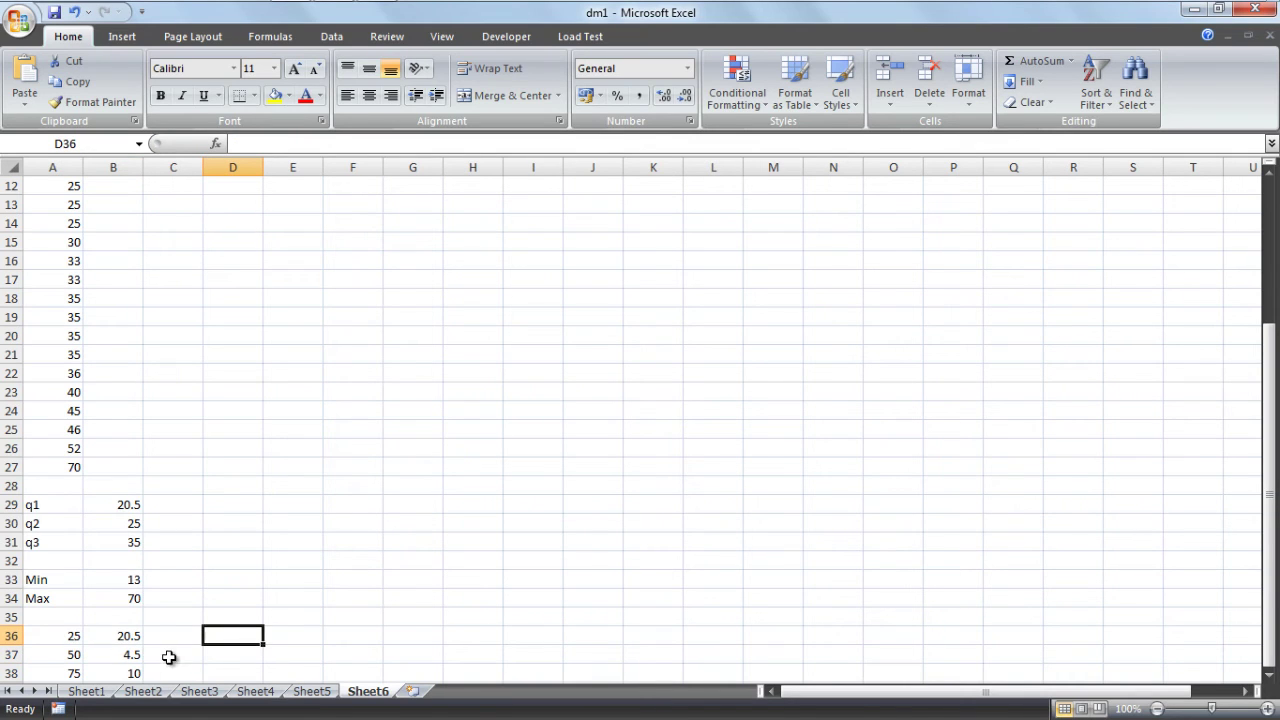
- Insert a 2-D stacked column chart of A36:B38 and switch its rows and columns
{"action": "scroll", "coordinate": [169, 657], "scroll_direction": "down", "scroll_amount": 3}
{"action": "left_click", "coordinate": [35, 467]}
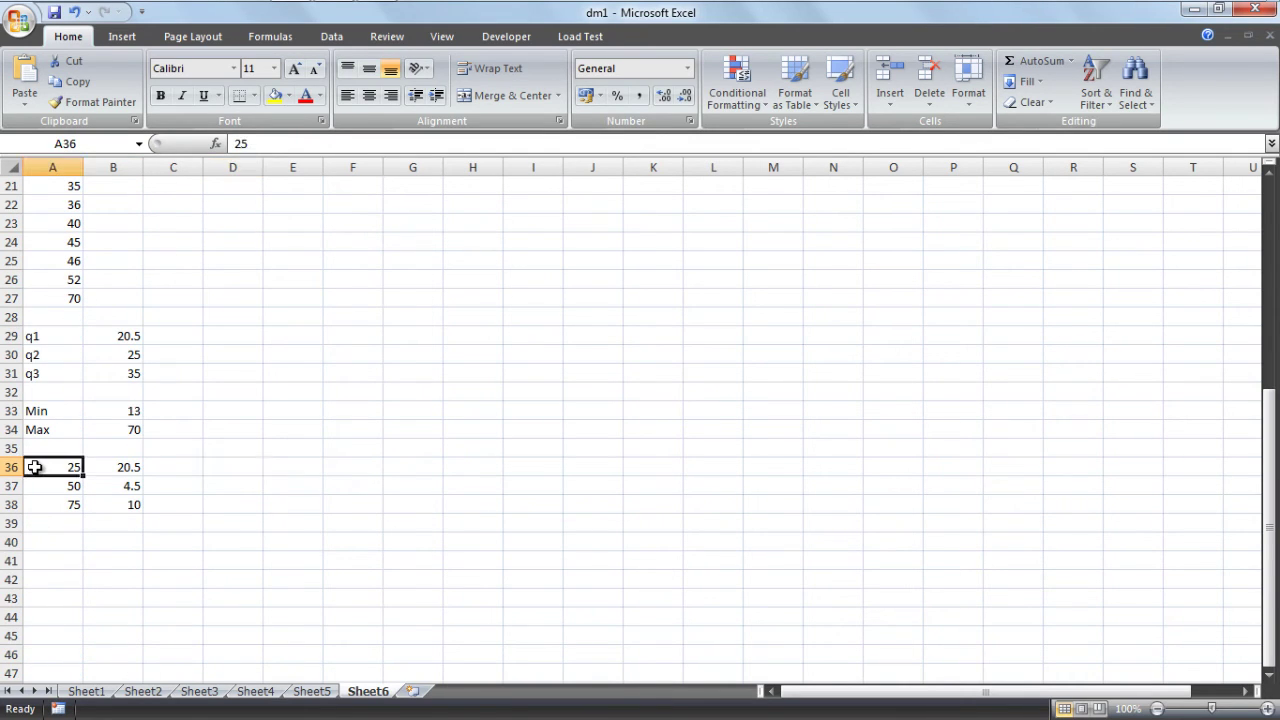
{"action": "left_click_drag", "start_coordinate": [62, 470], "coordinate": [128, 506]}
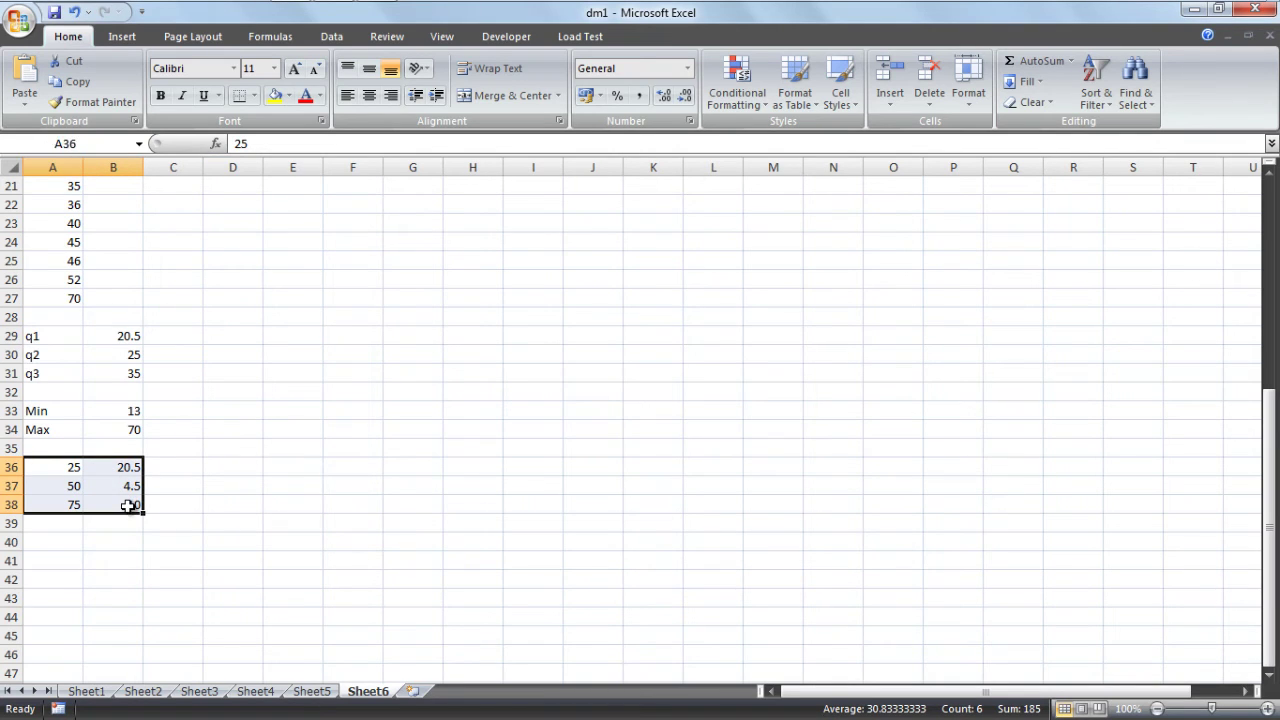
{"action": "left_click", "coordinate": [135, 39]}
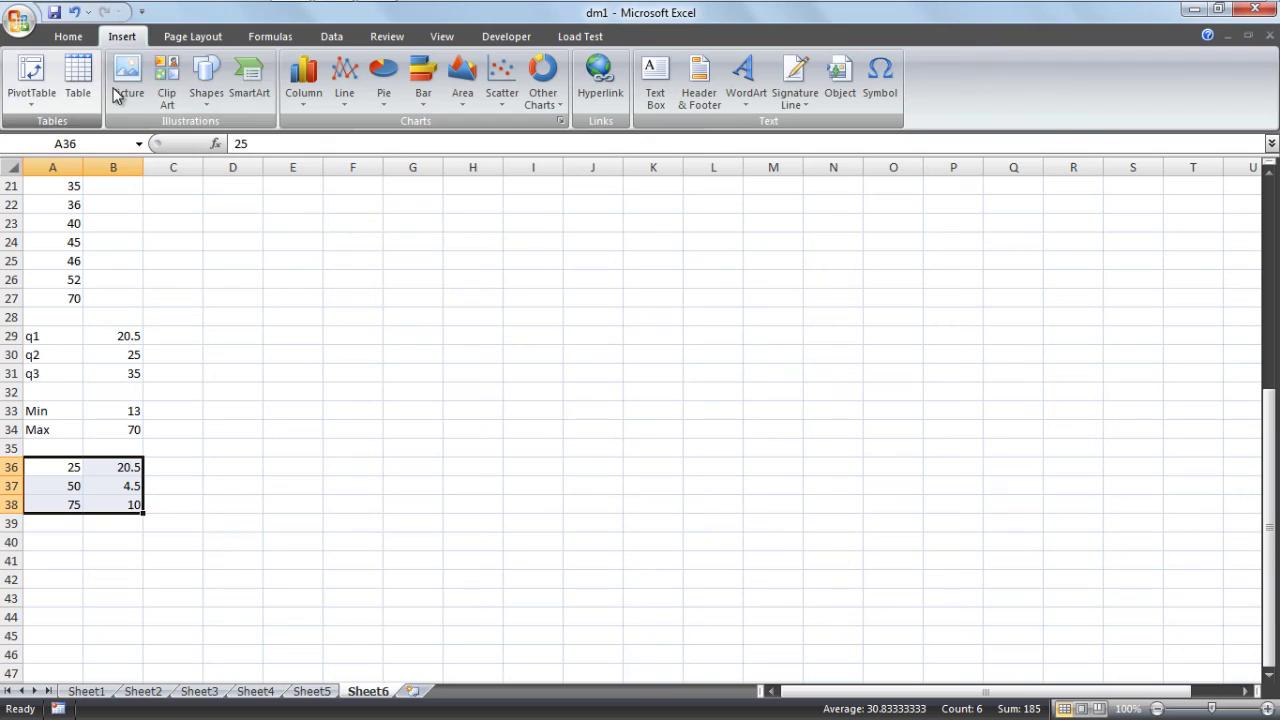
{"action": "left_click", "coordinate": [303, 98]}
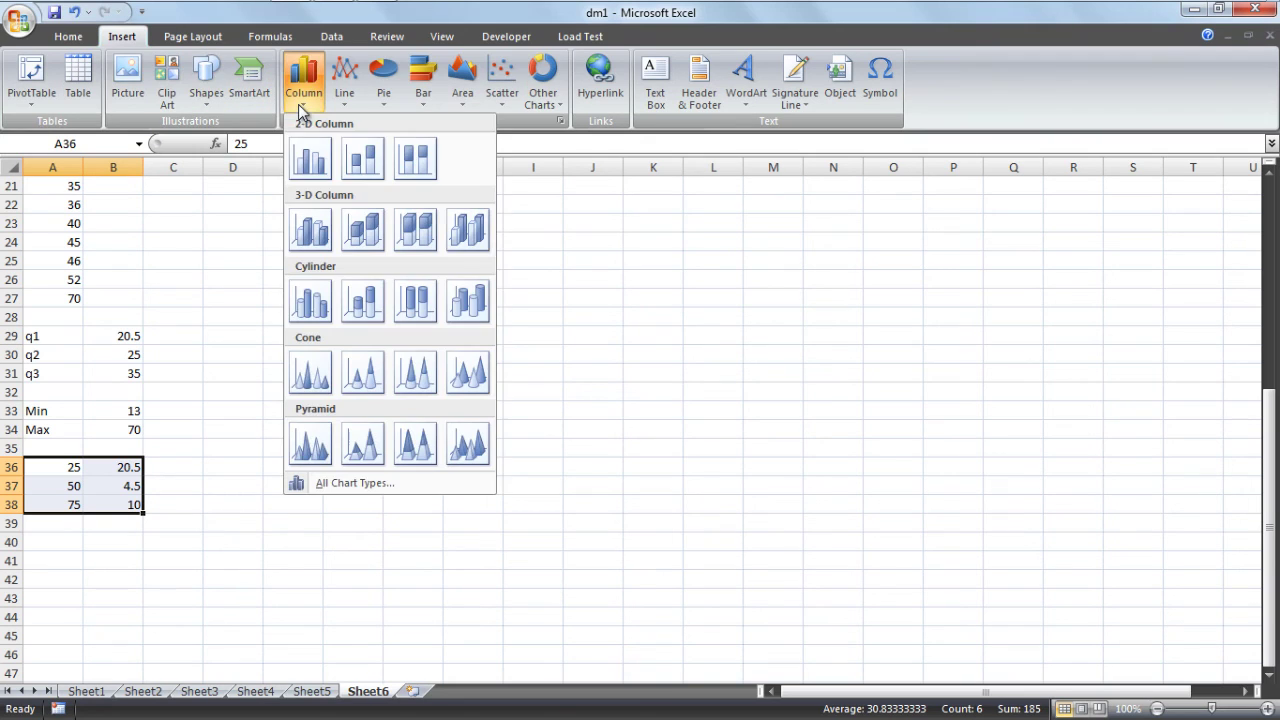
{"action": "left_click", "coordinate": [362, 157]}
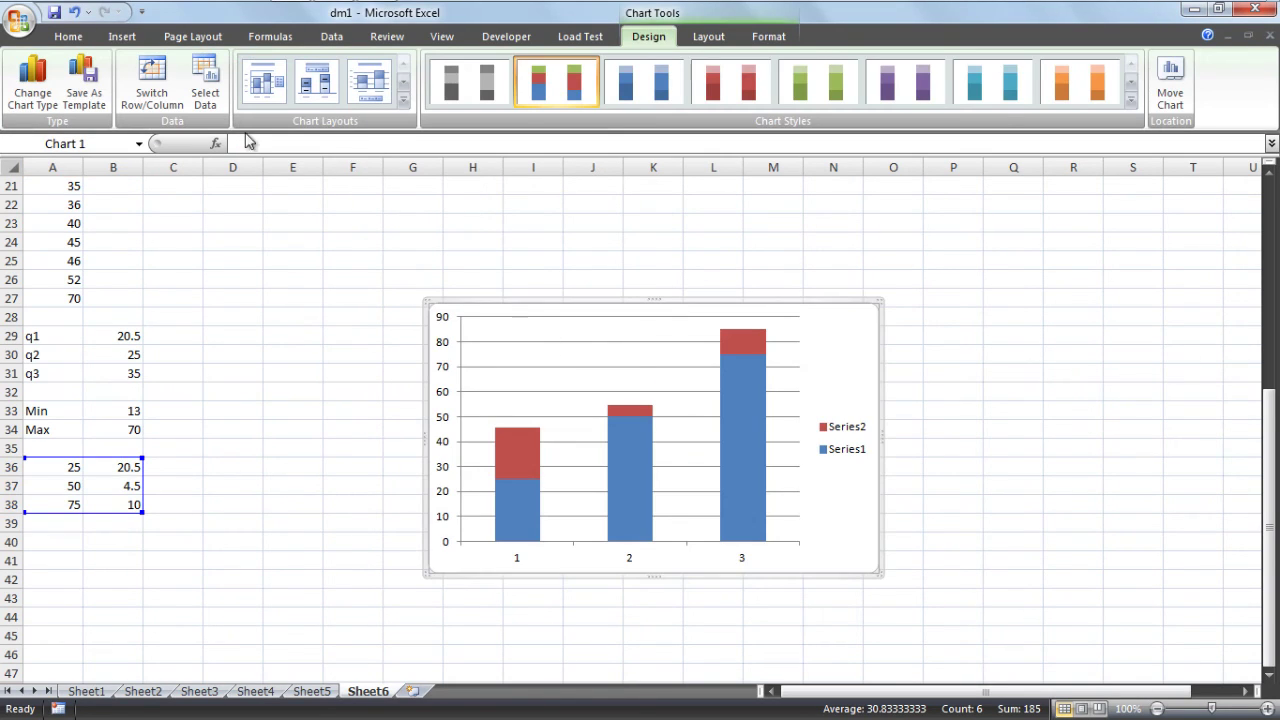
{"action": "left_click", "coordinate": [146, 92]}
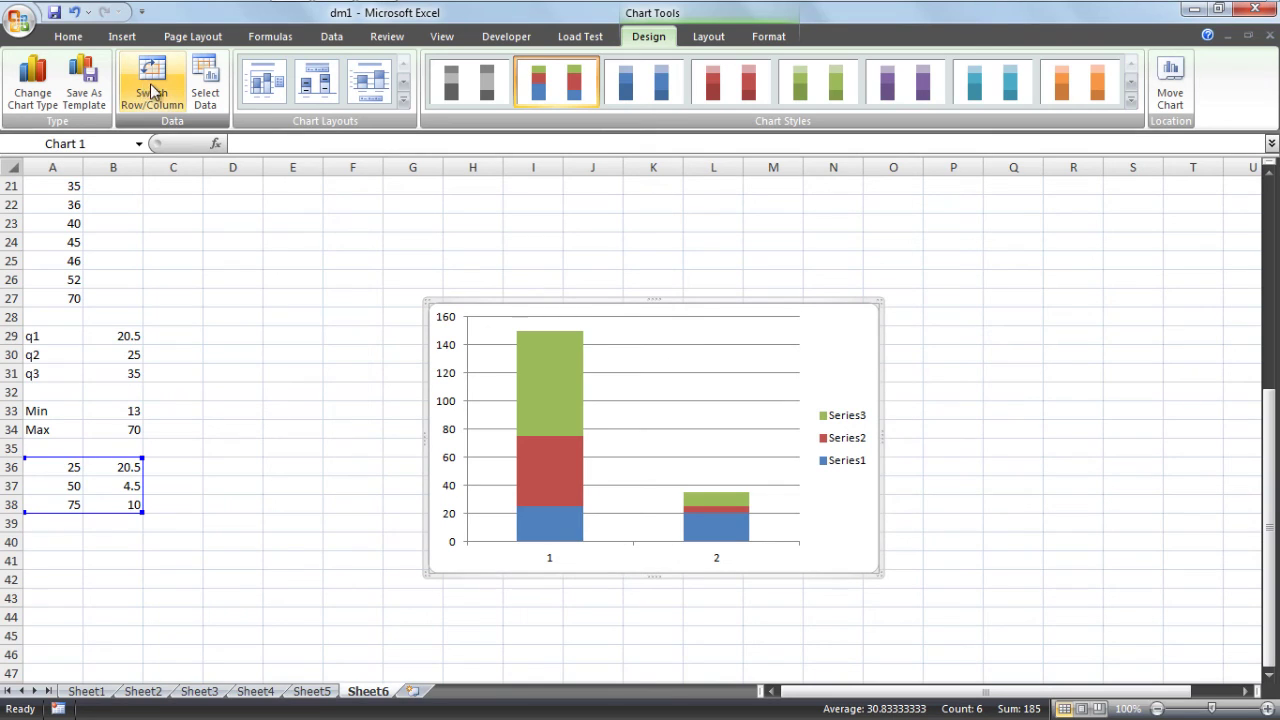
{"action": "left_click", "coordinate": [717, 46]}
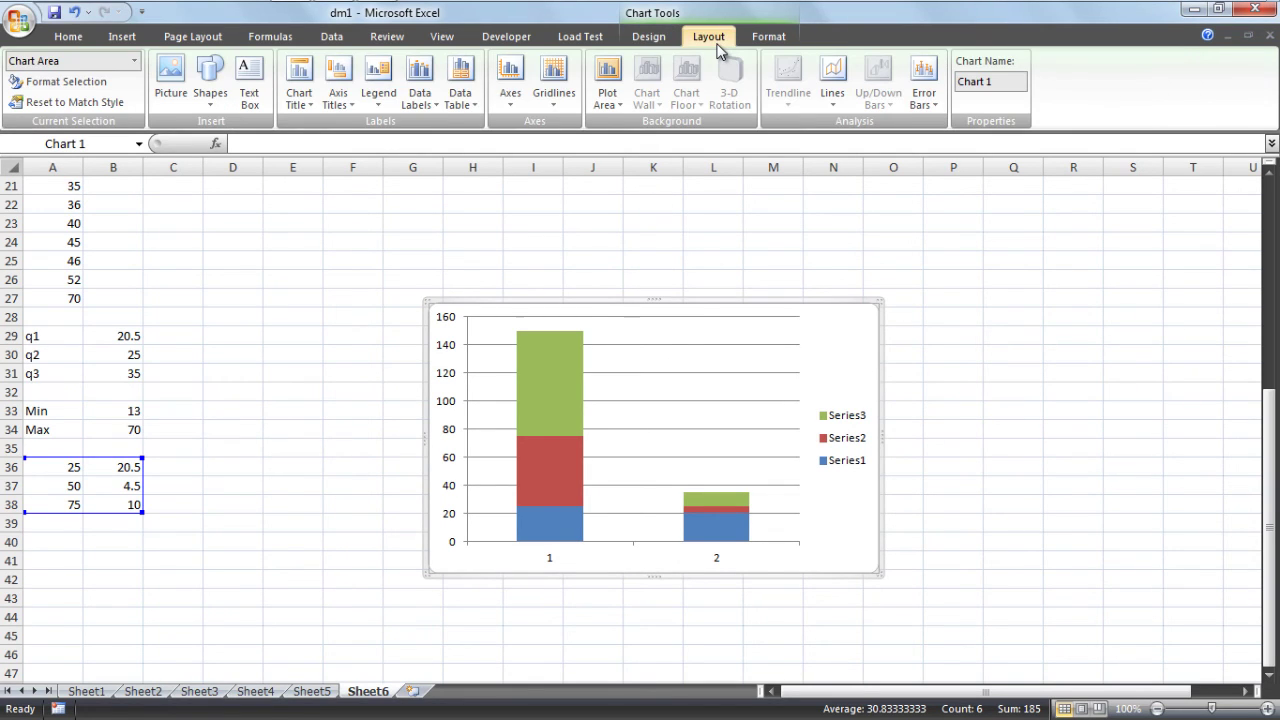
- Give Series1 custom error bars, minus value from B33 and plus value from B34
{"action": "left_click", "coordinate": [926, 112]}
{"action": "left_click", "coordinate": [962, 296]}
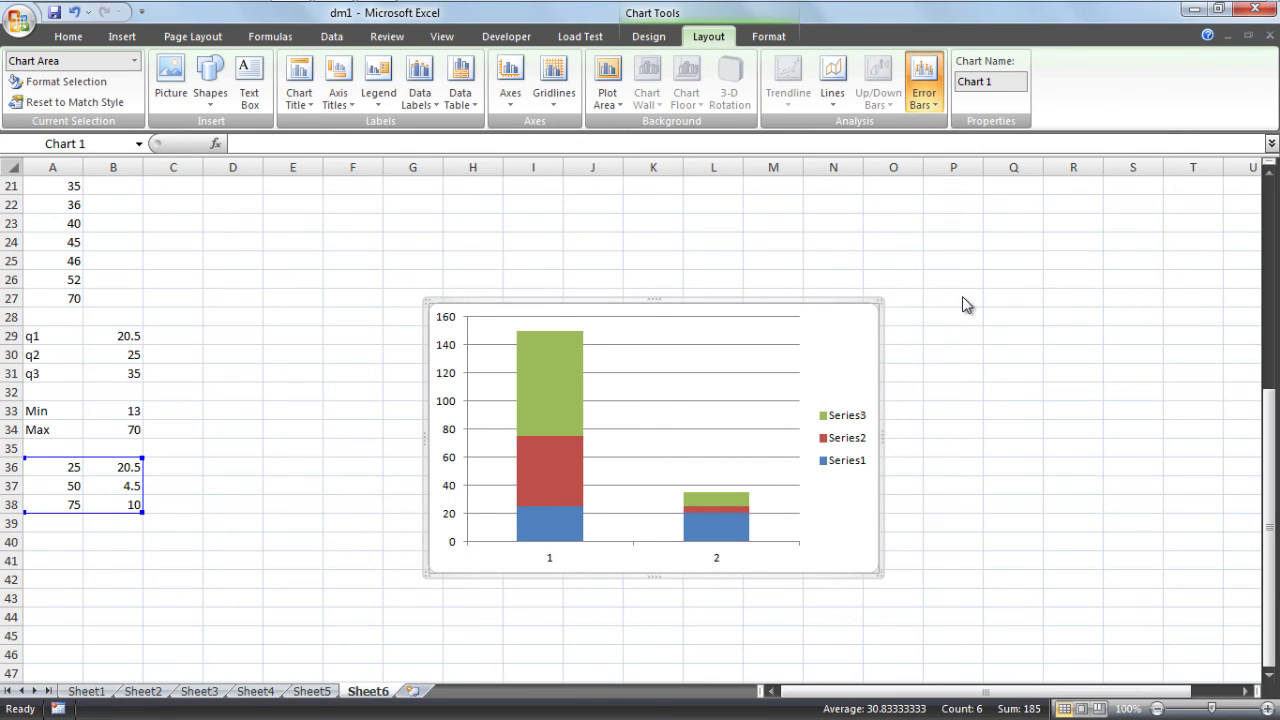
{"action": "left_click", "coordinate": [603, 430]}
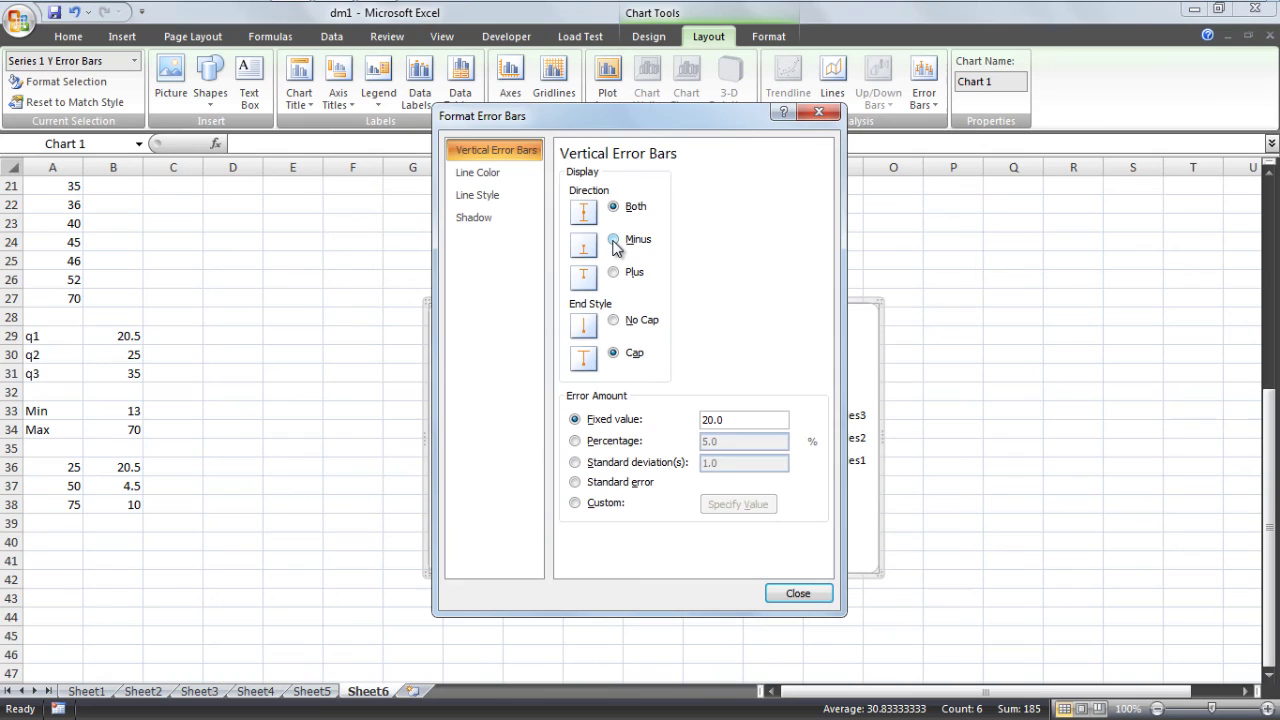
{"action": "left_click", "coordinate": [617, 241]}
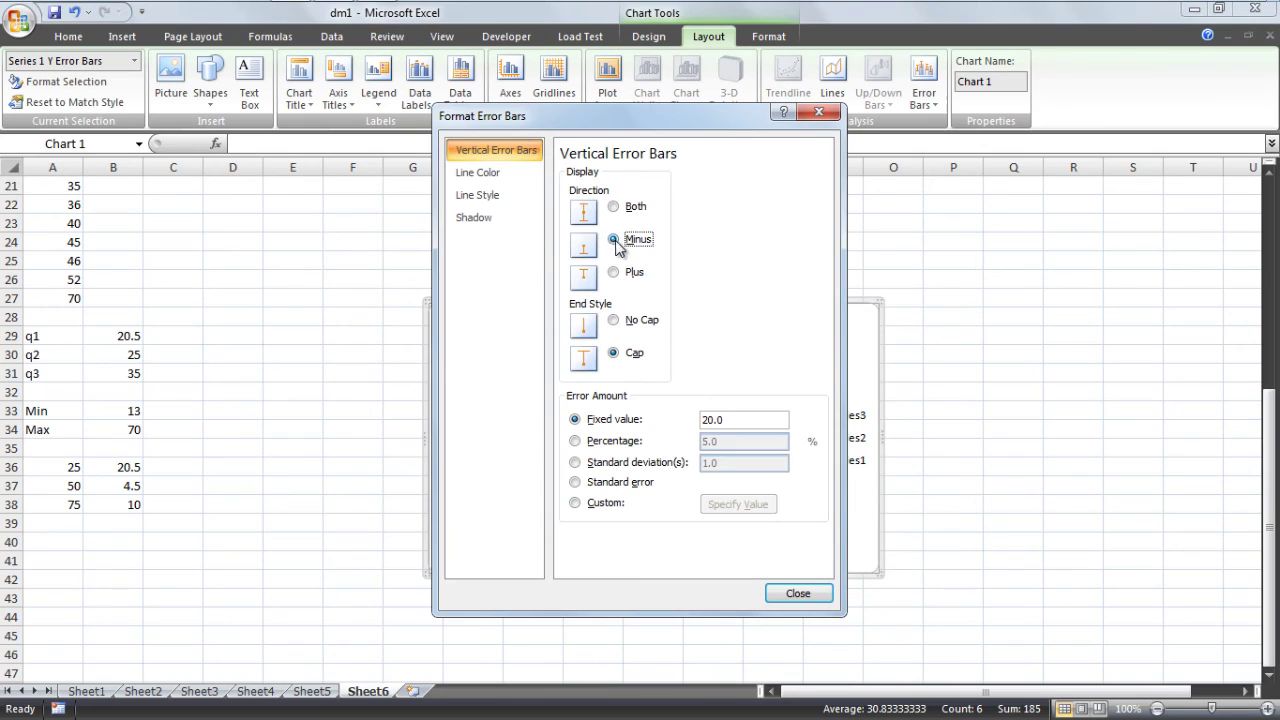
{"action": "left_click", "coordinate": [605, 506]}
{"action": "left_click", "coordinate": [720, 506]}
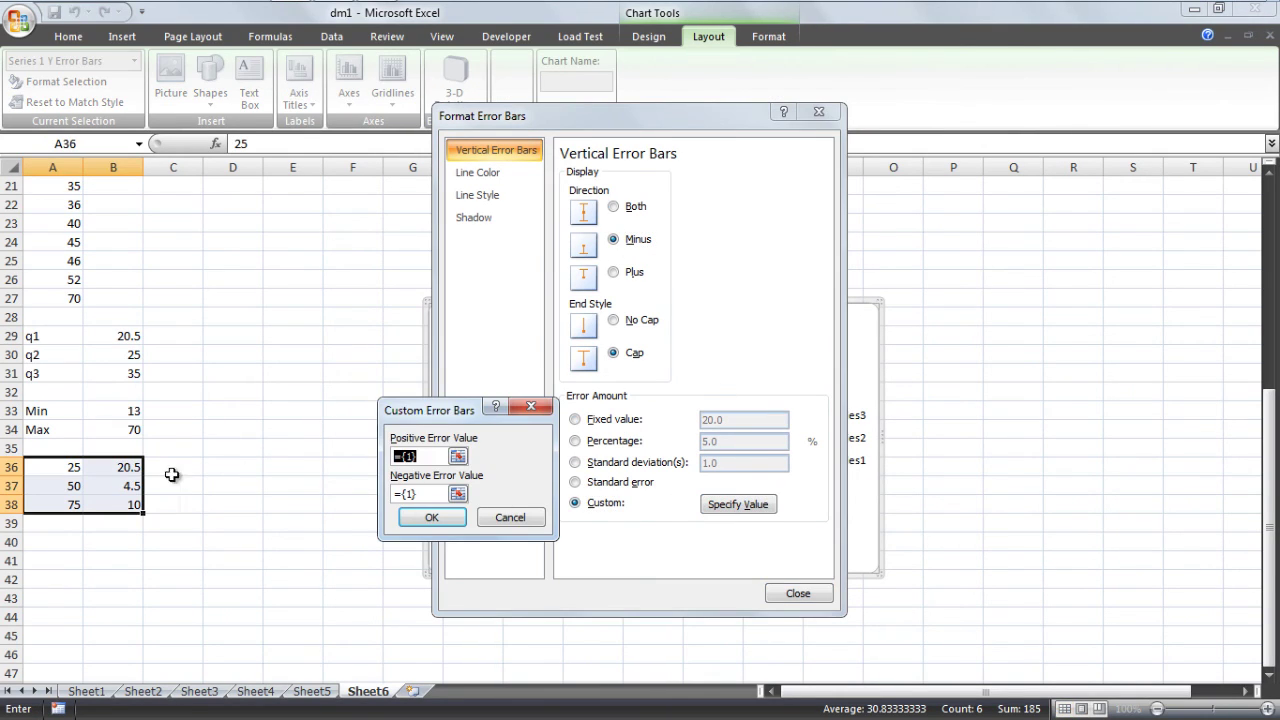
{"action": "left_click", "coordinate": [130, 412]}
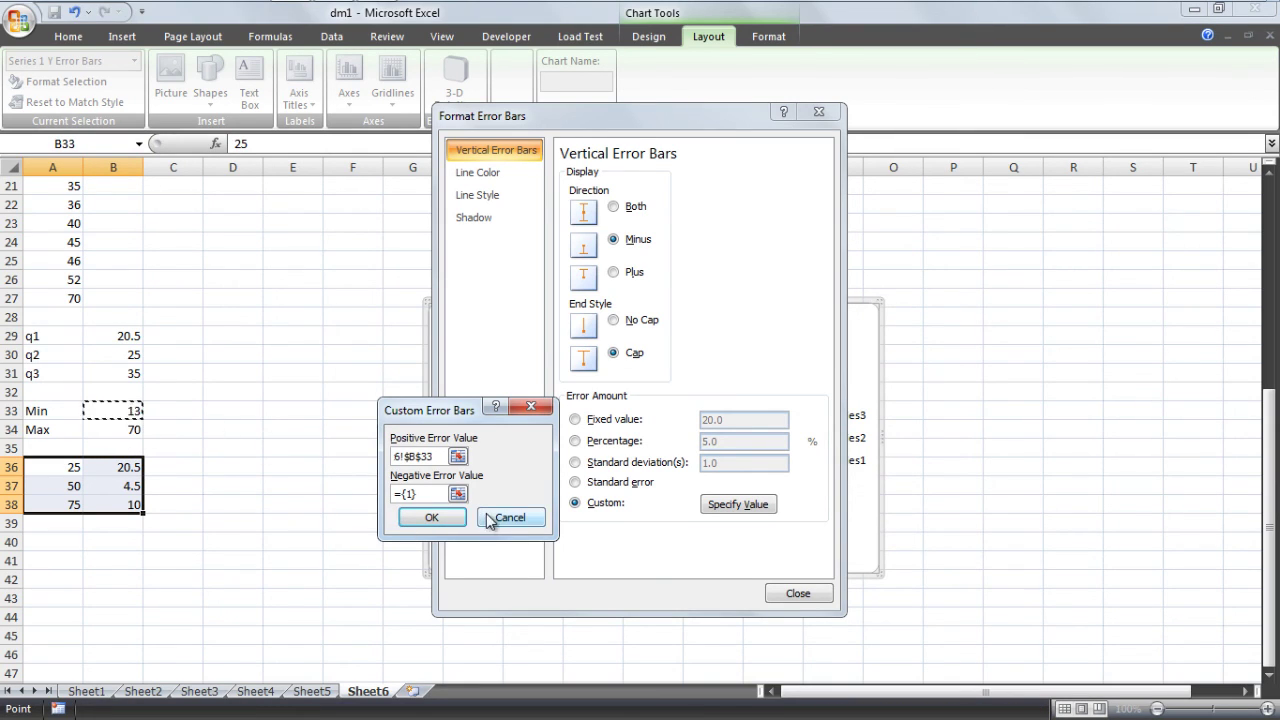
{"action": "left_click", "coordinate": [448, 517]}
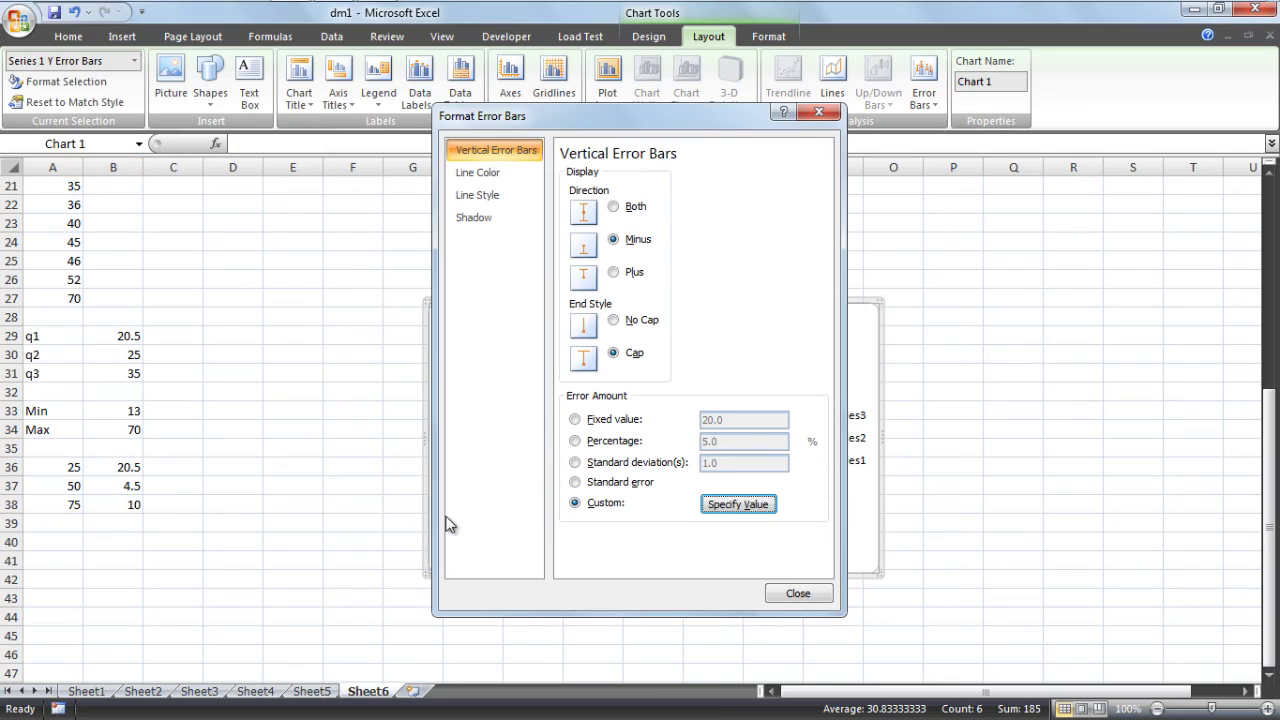
{"action": "left_click", "coordinate": [614, 273]}
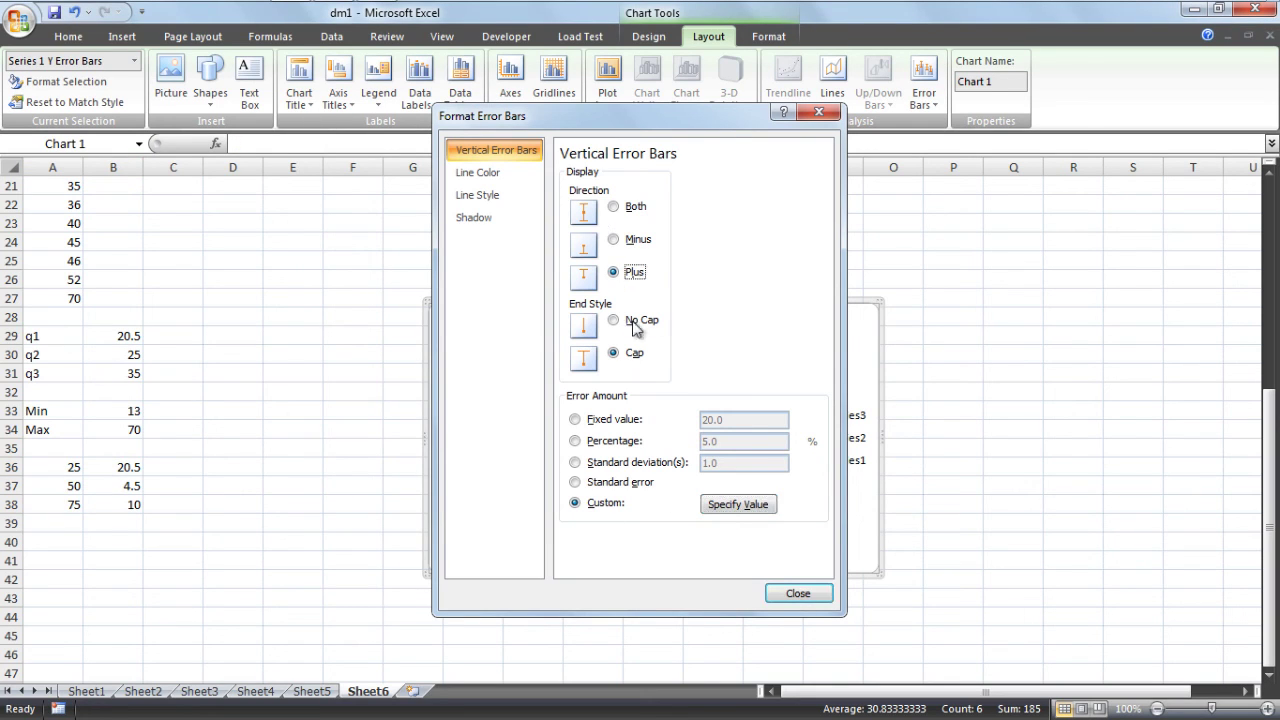
{"action": "left_click", "coordinate": [737, 504]}
{"action": "left_click", "coordinate": [132, 429]}
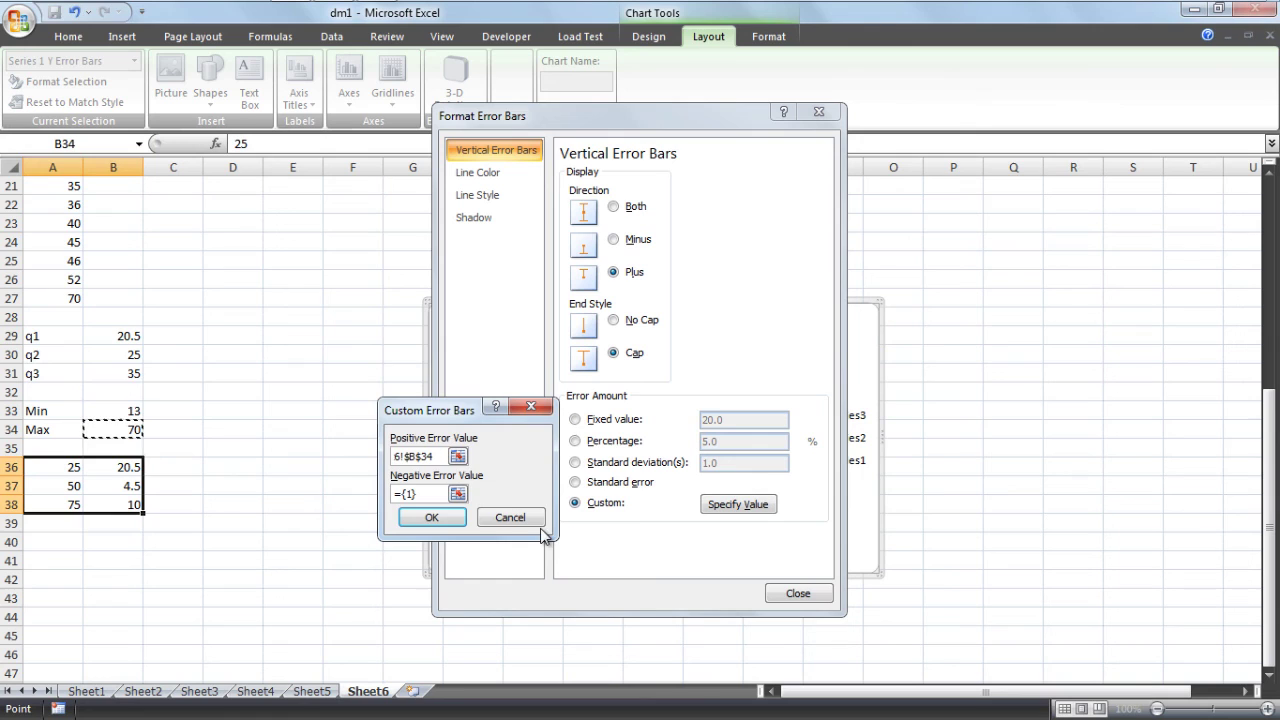
{"action": "left_click", "coordinate": [451, 520]}
{"action": "left_click", "coordinate": [815, 594]}
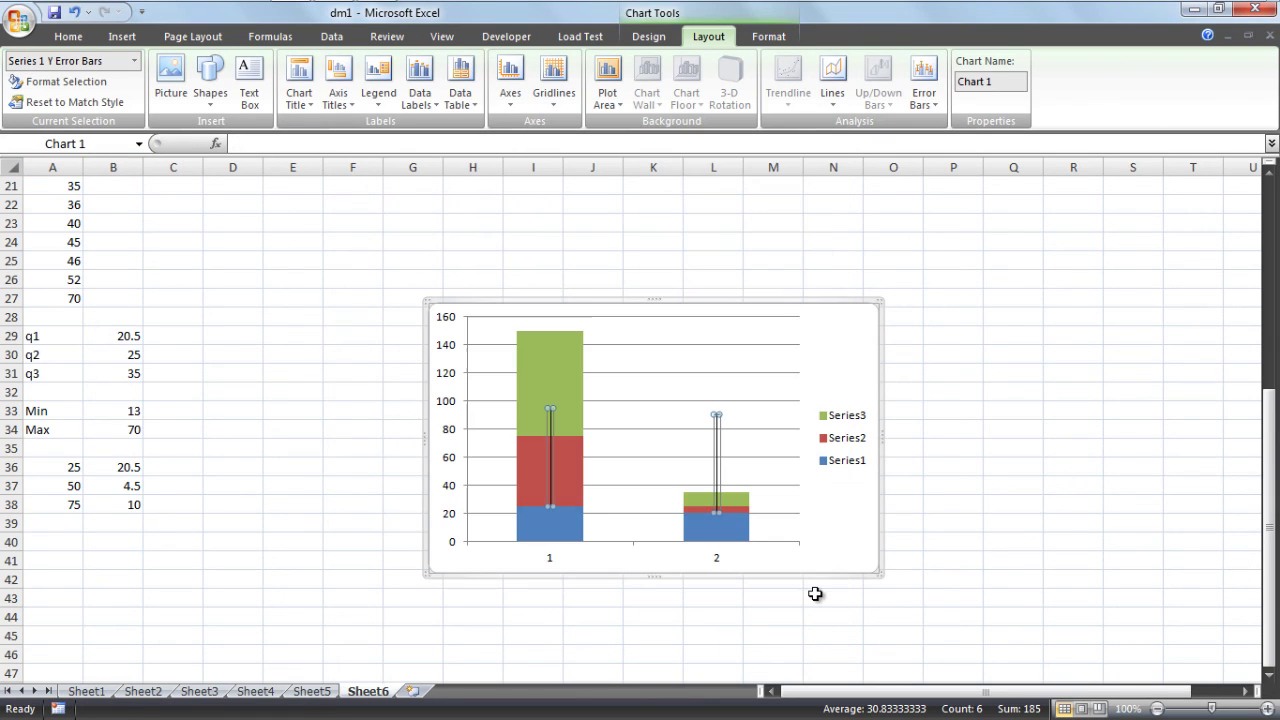
{"action": "left_click", "coordinate": [605, 440]}
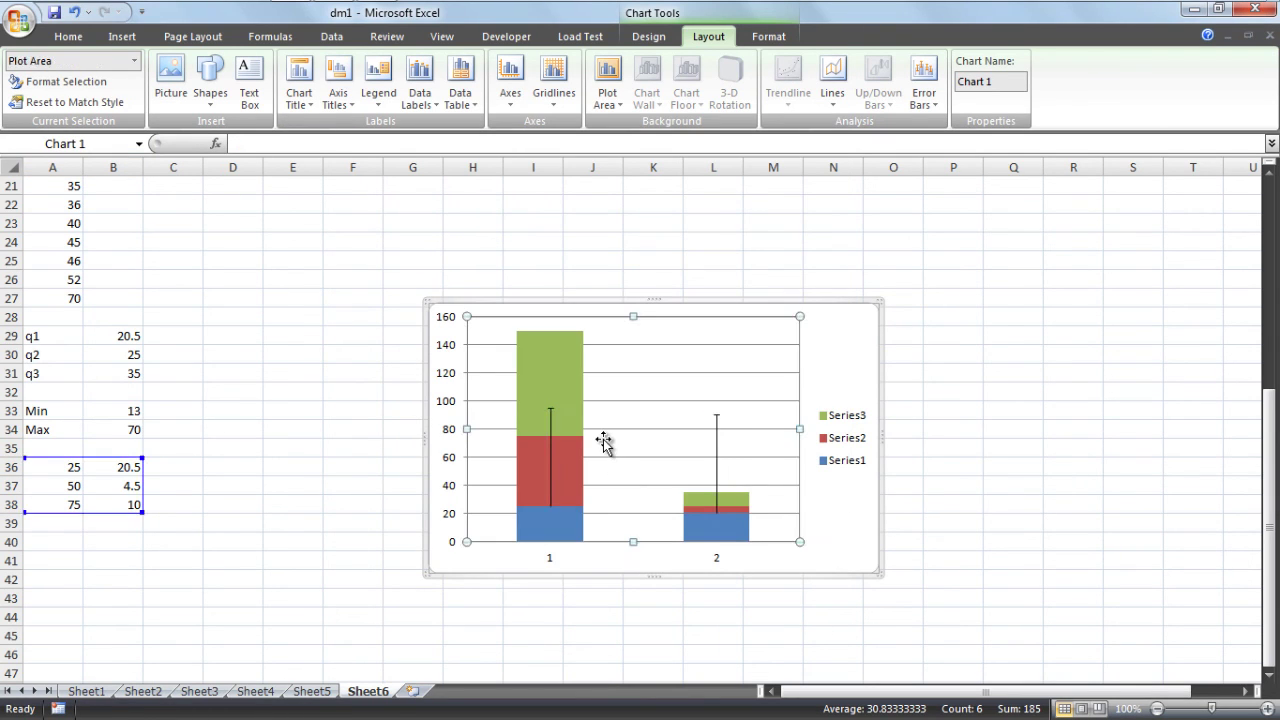
{"action": "left_click", "coordinate": [946, 463]}
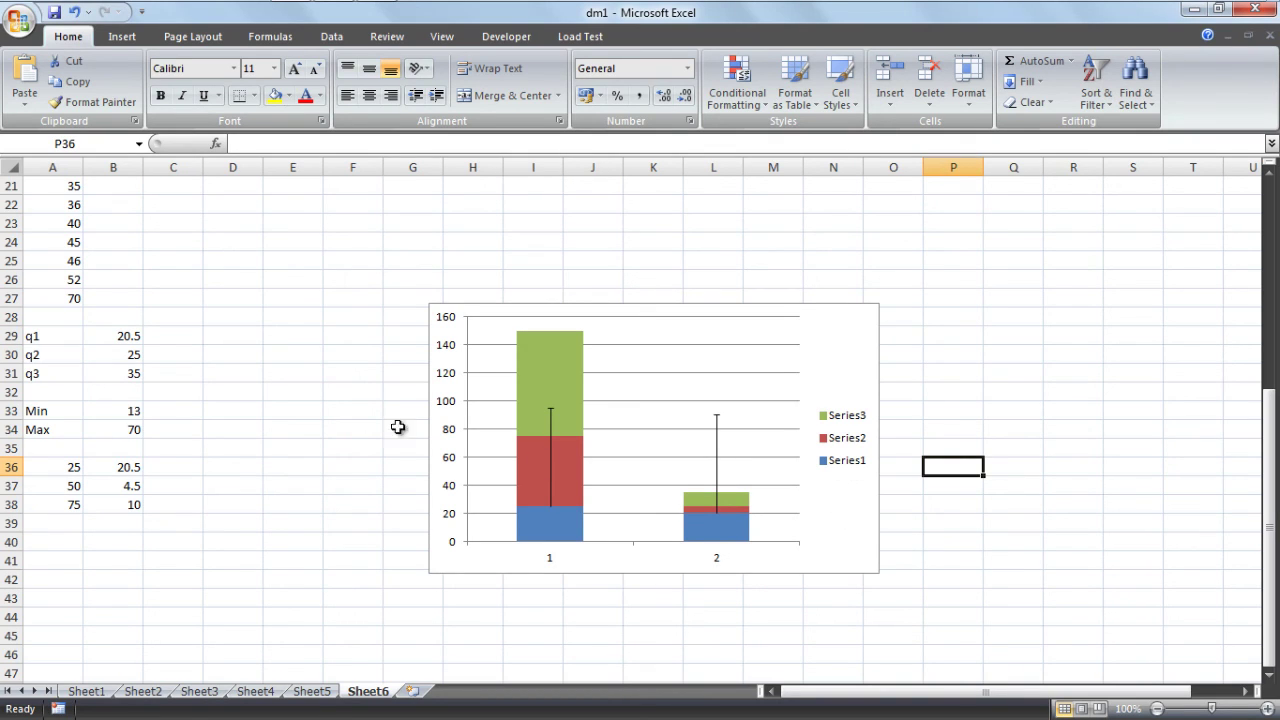
{"action": "scroll", "coordinate": [362, 426], "scroll_direction": "up", "scroll_amount": 2}
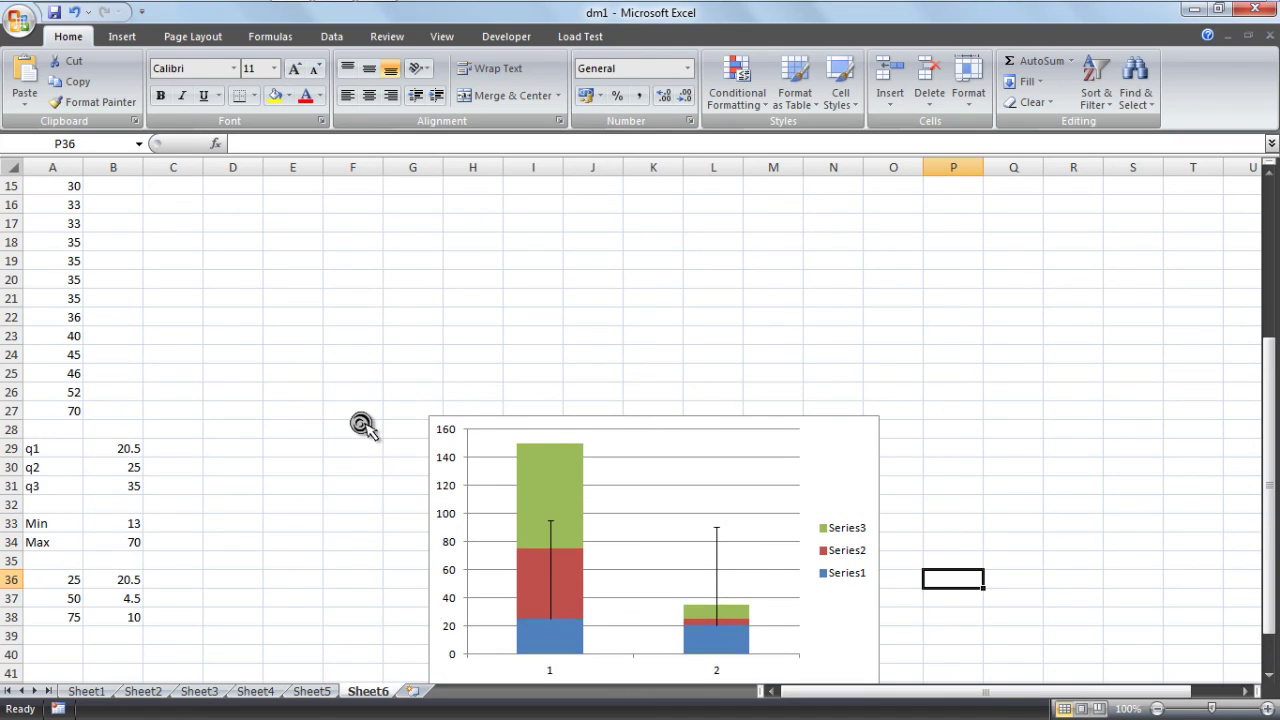